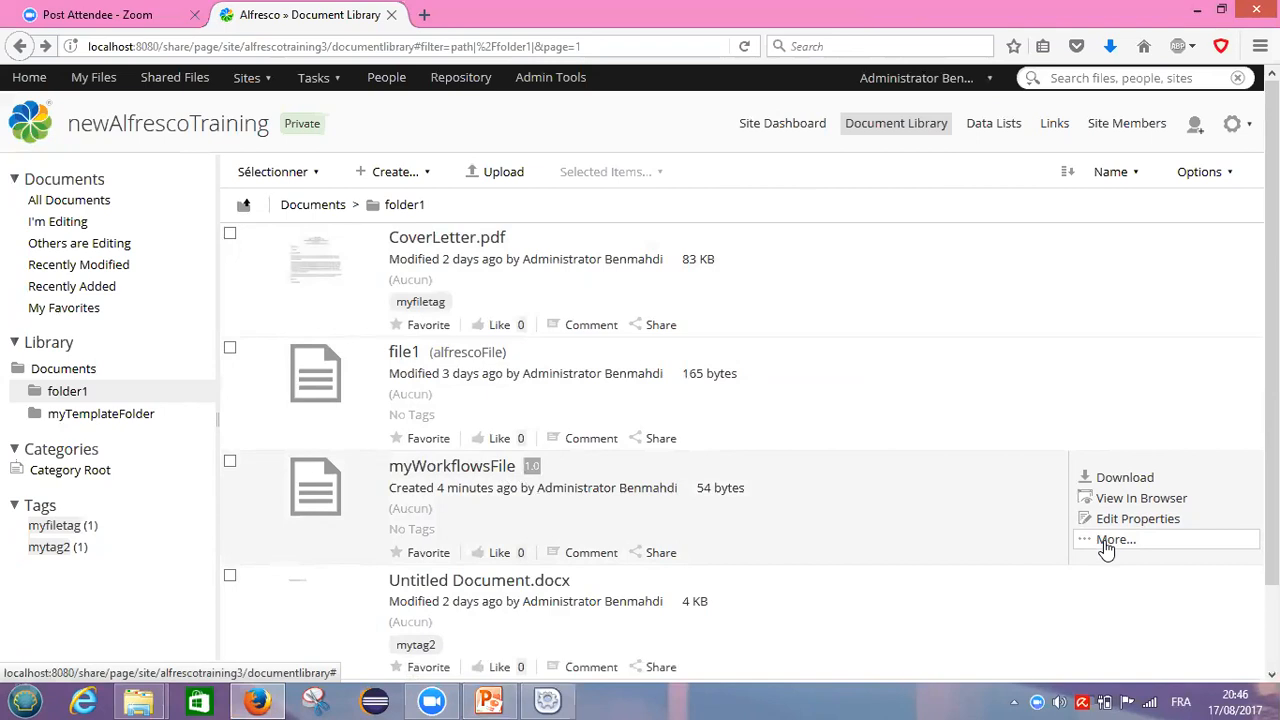
Step: Start a workflow on myWorkflowsFile from its More actions menu
left_click(1110, 541)
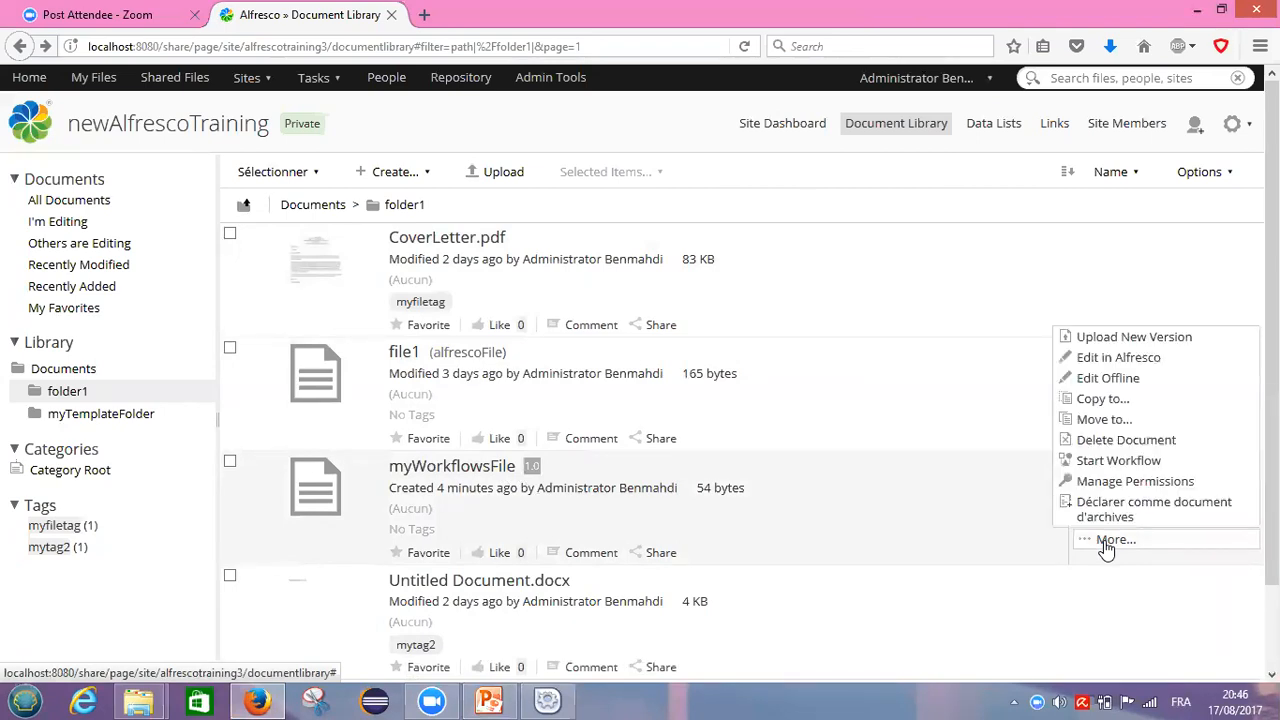
left_click(1106, 465)
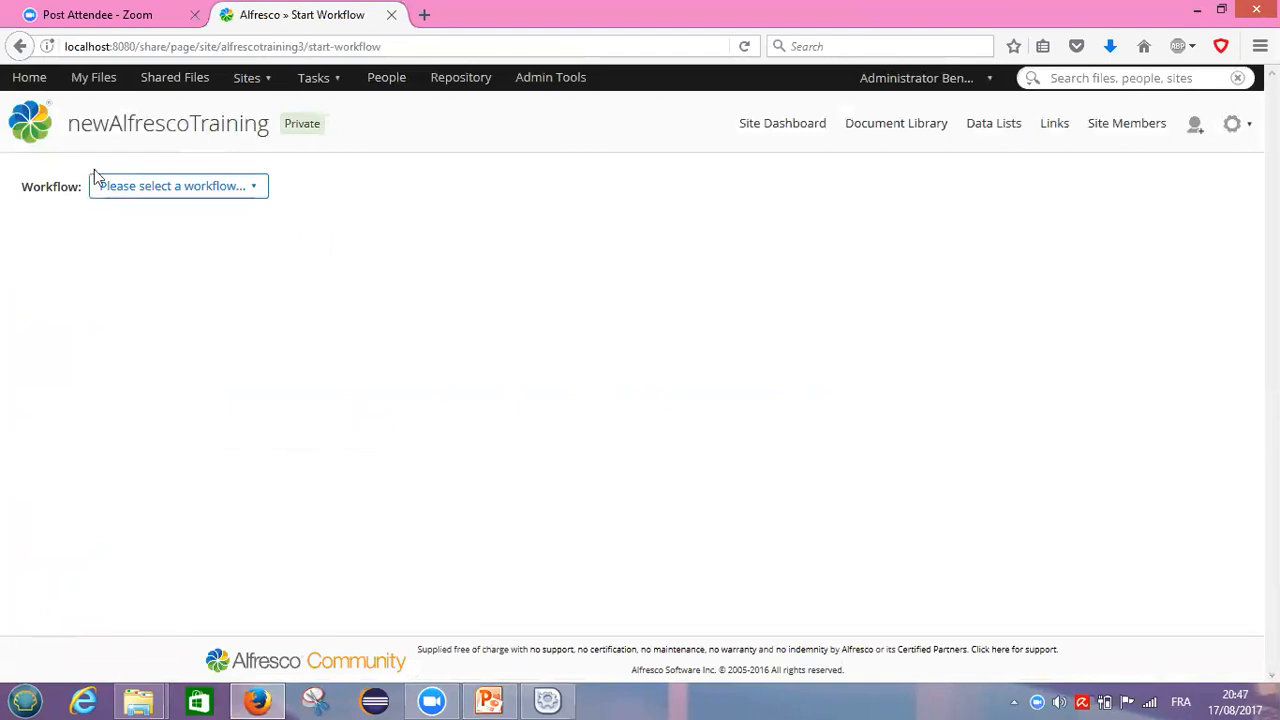
Step: Choose Review And Approve (single reviewer) as the workflow type for myWorkflowsFile
left_click(258, 192)
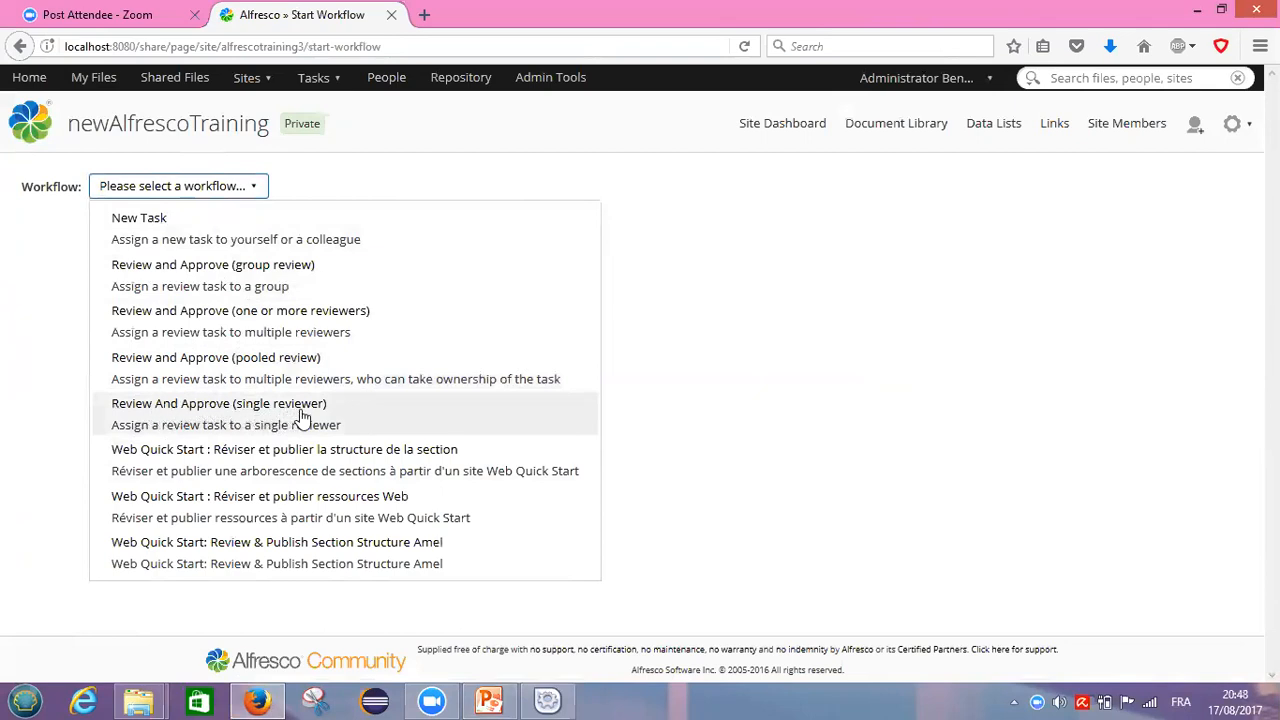
left_click(197, 417)
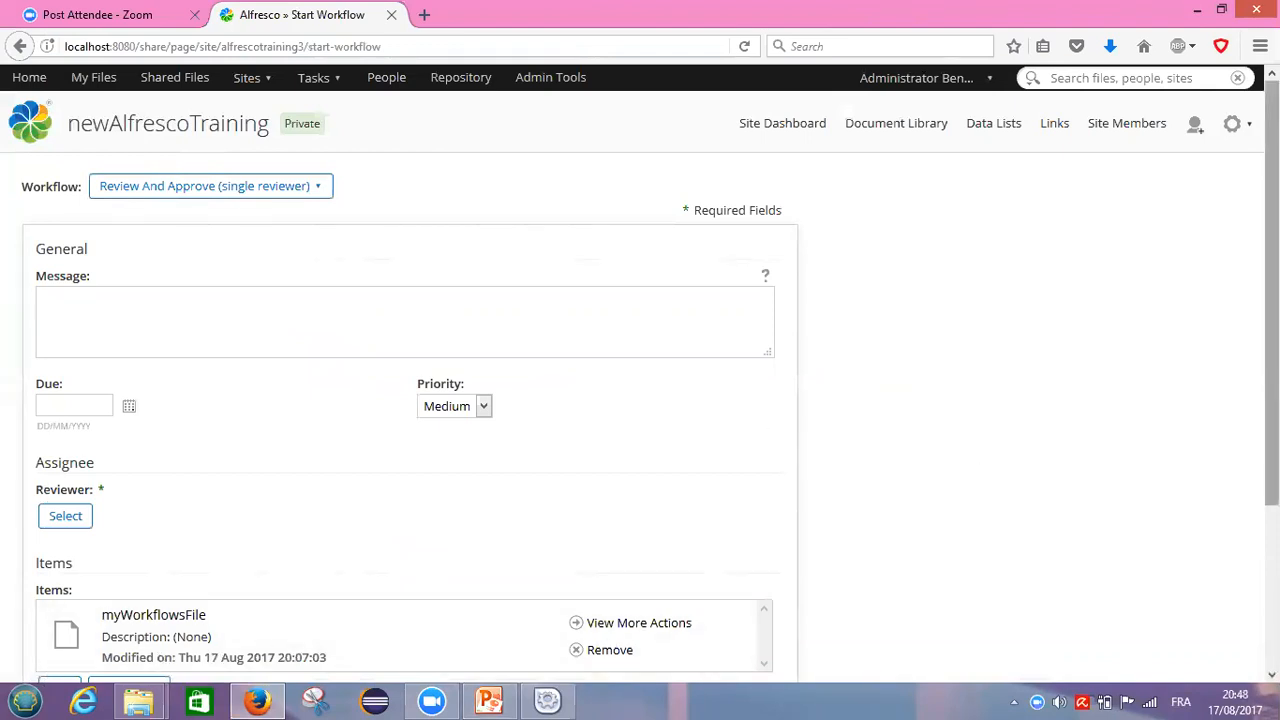
Step: Enter the workflow message 'this my workflow'
scroll(640, 373, "down", 2)
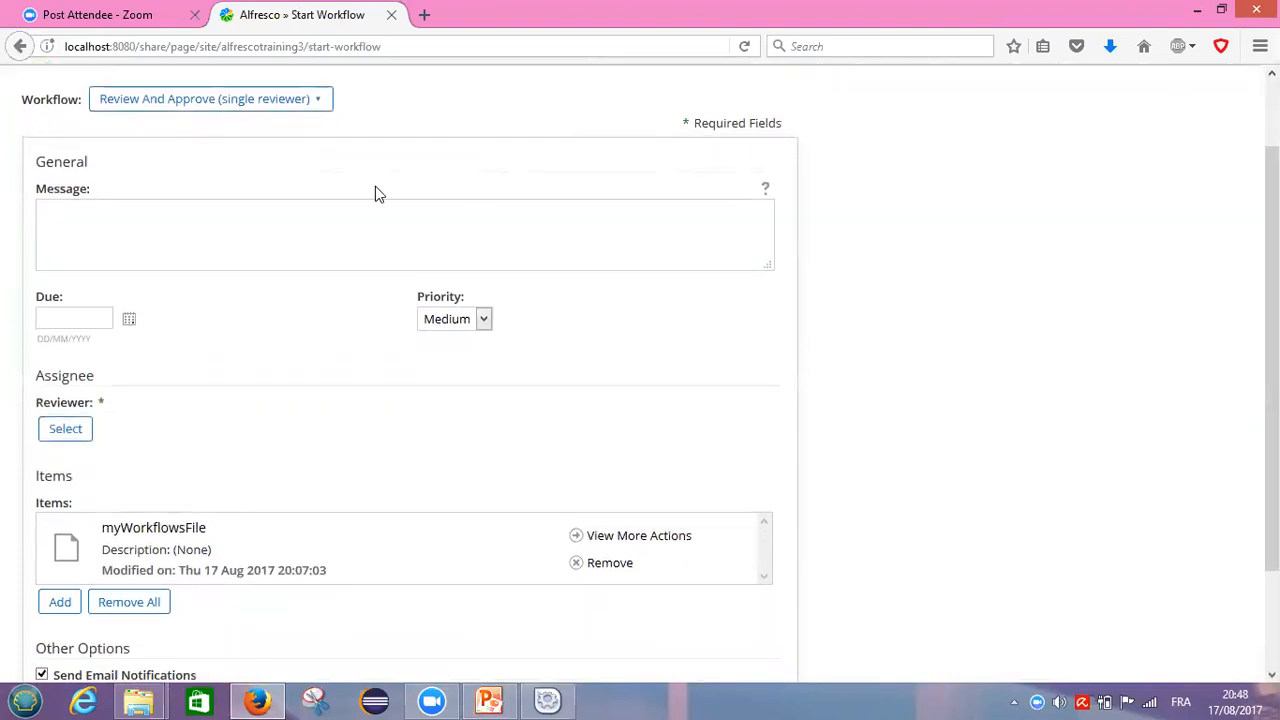
left_click(65, 219)
type("this my")
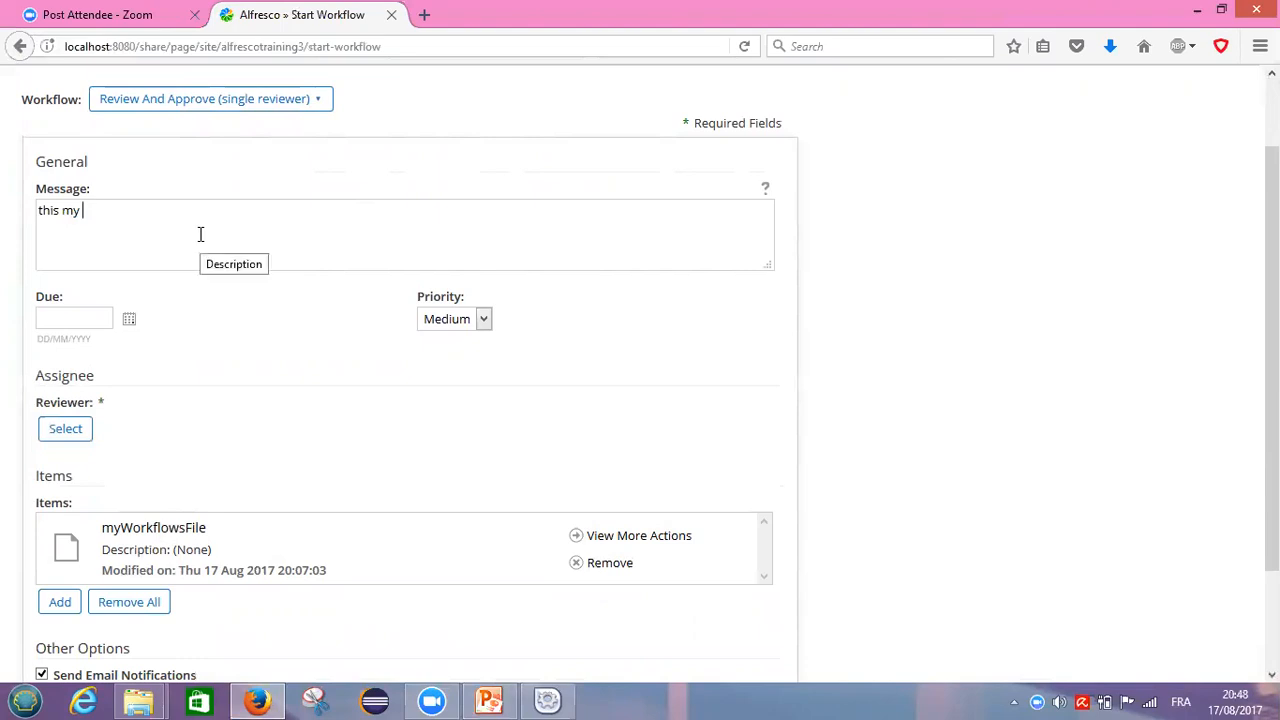
type("f")
key("BackSpace")
type("workflow")
Step: Set the due date to 17 August 2017 and priority to High, and open the Reviewer picker
left_click(130, 320)
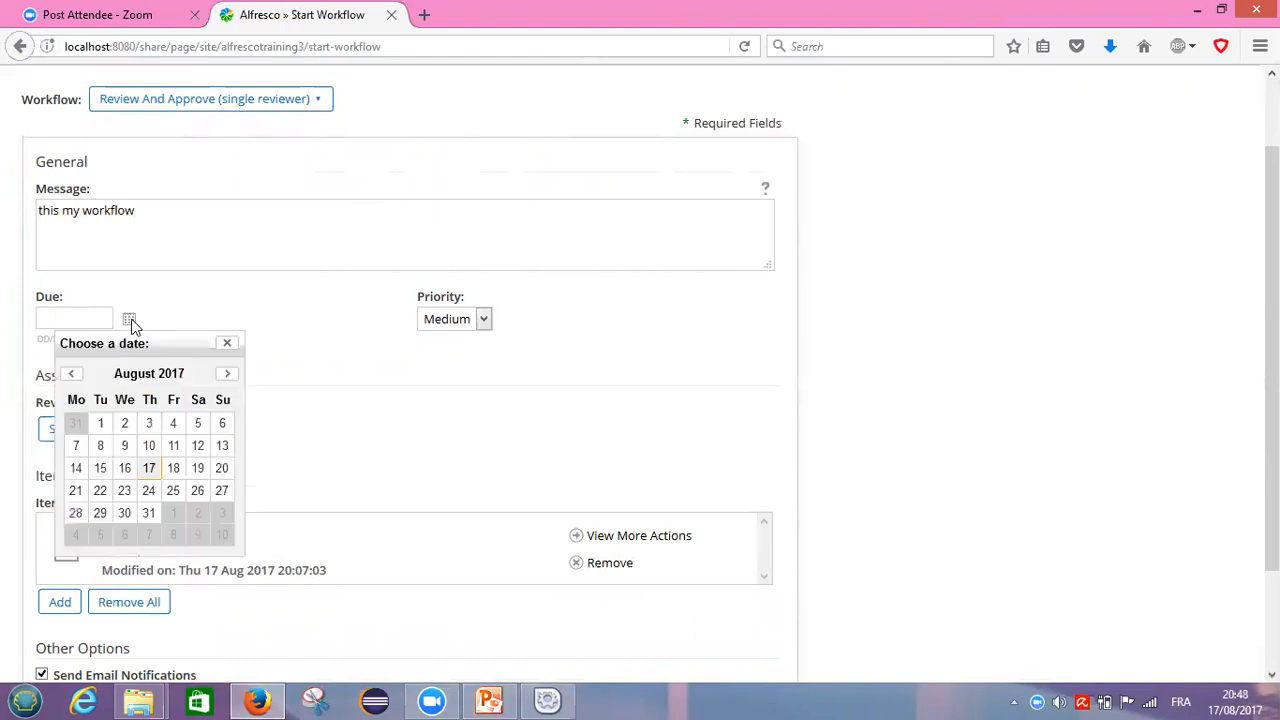
left_click(149, 468)
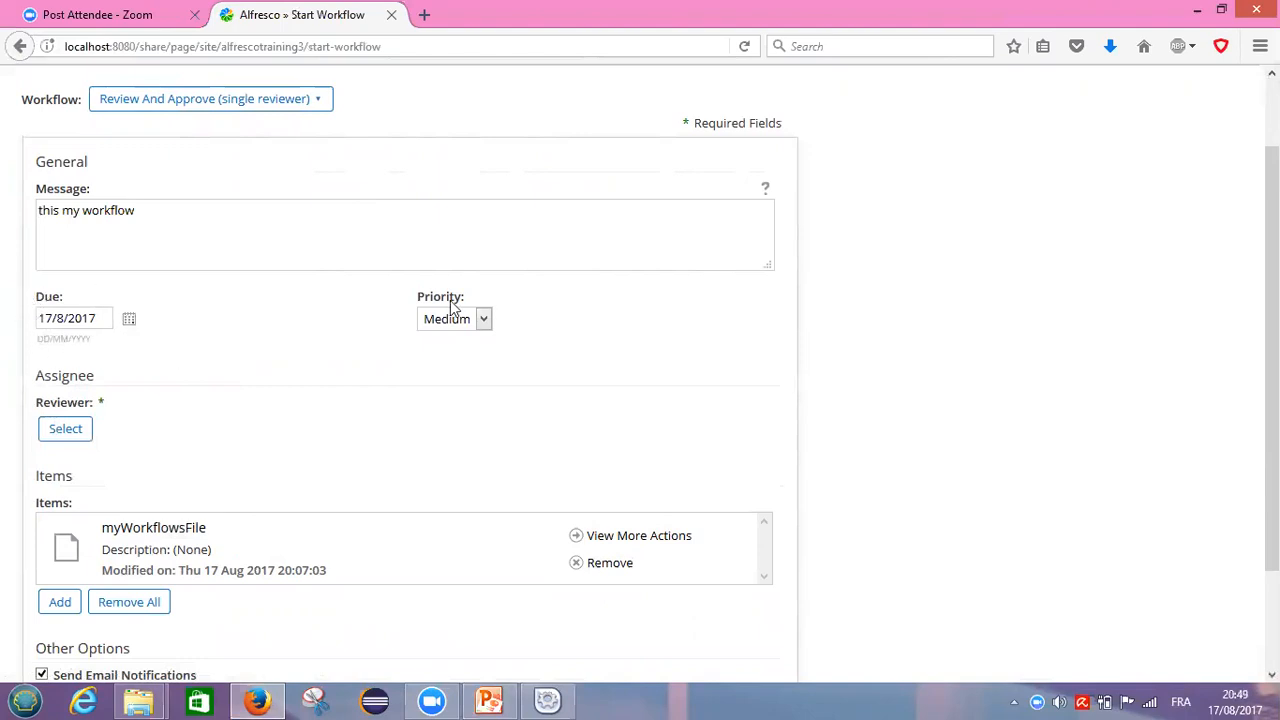
left_click(485, 320)
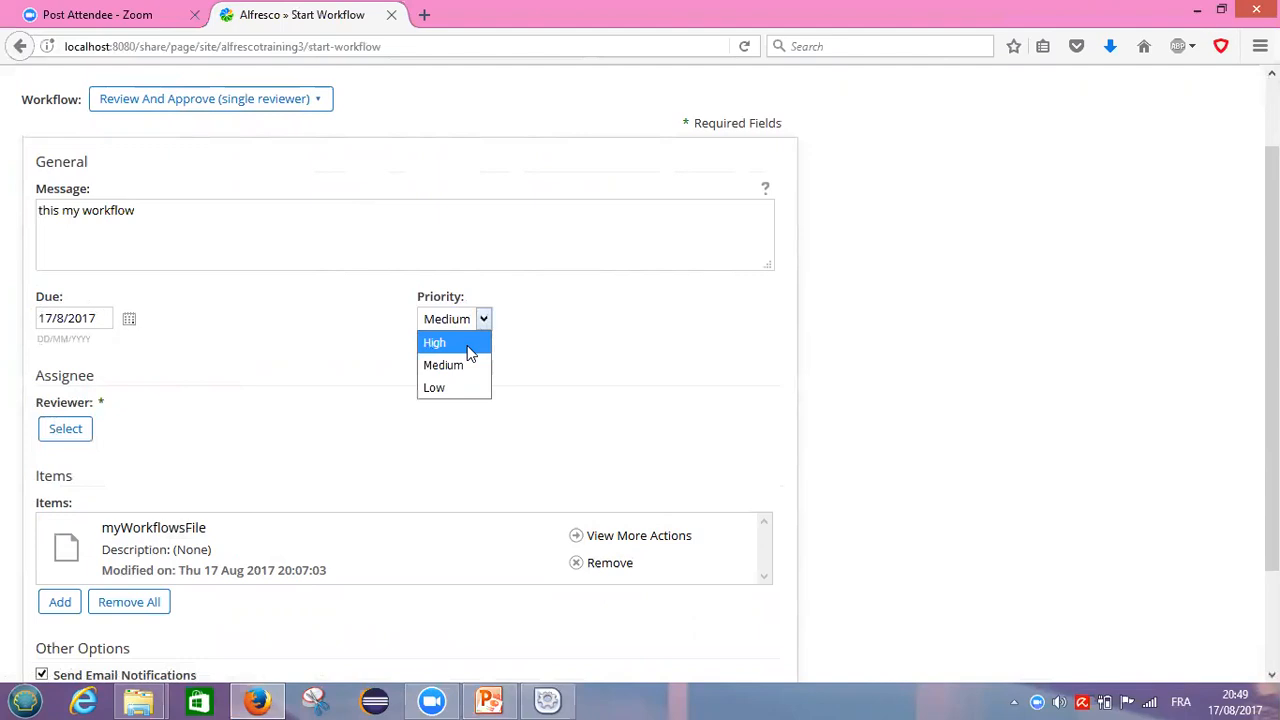
left_click(468, 350)
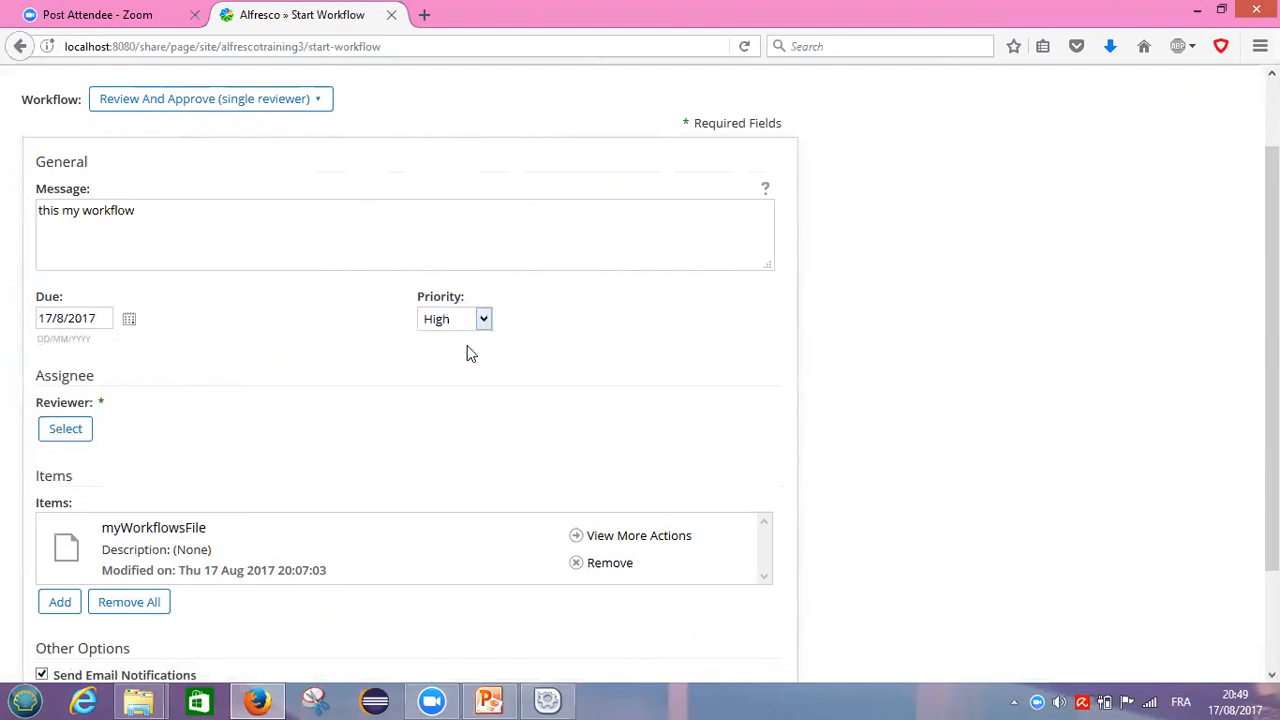
left_click(64, 429)
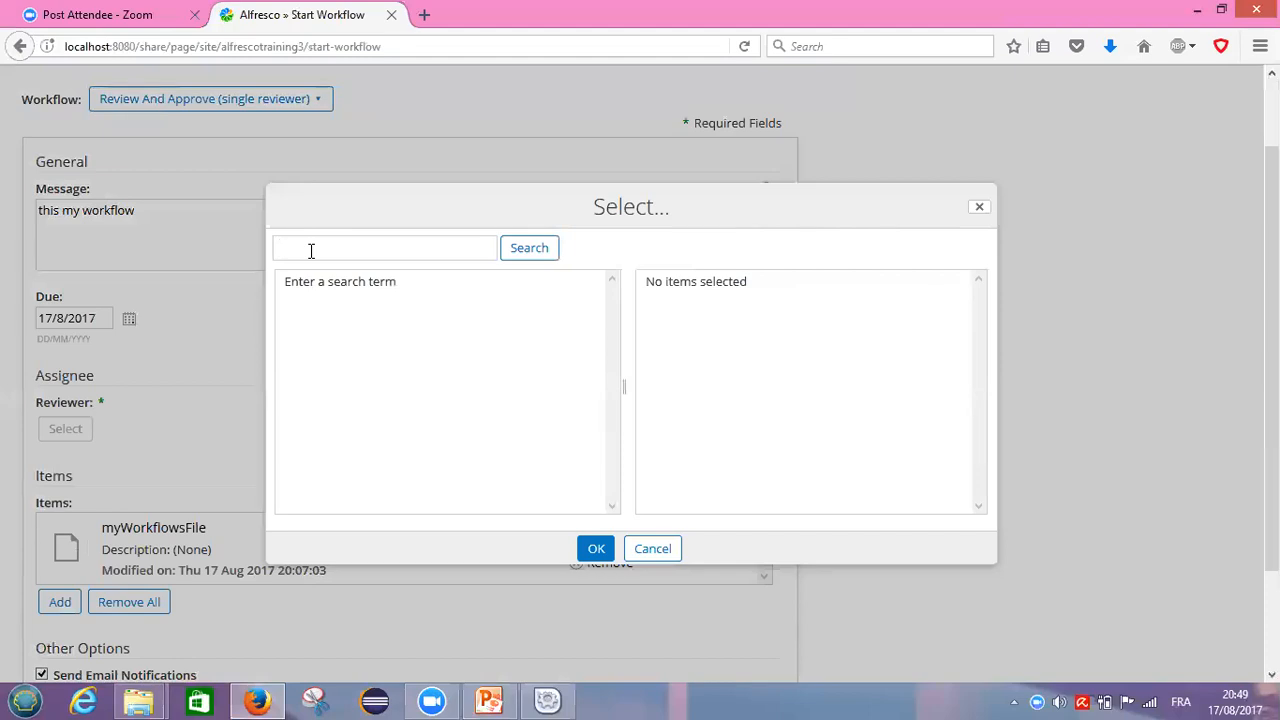
Step: Search for the reviewer user by name and add them as the workflow's reviewer
type("rayan")
left_click(531, 255)
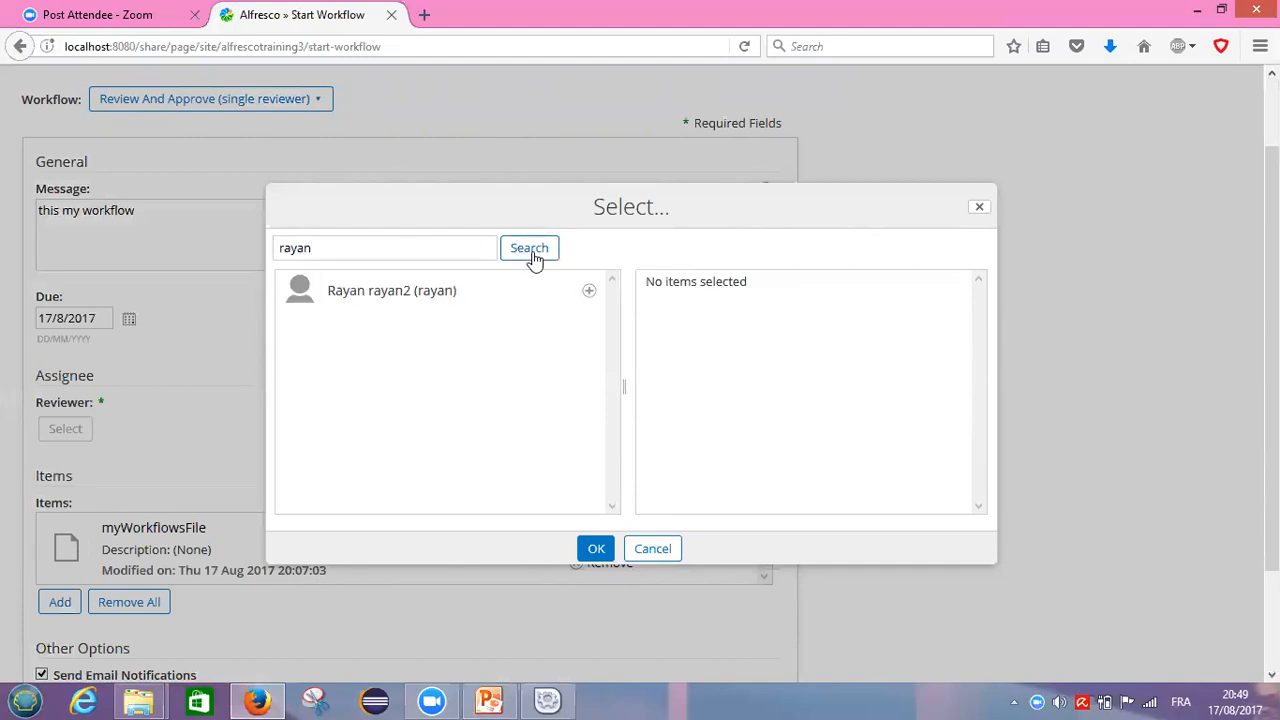
left_click(590, 295)
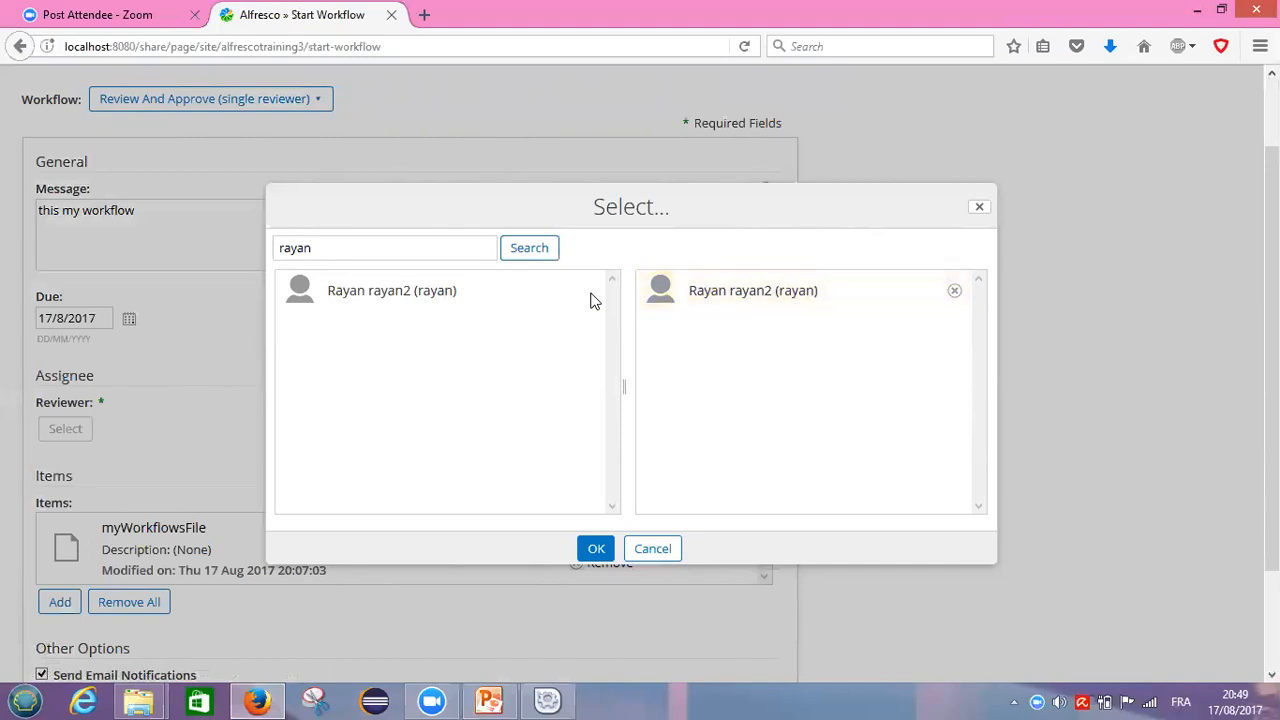
left_click(592, 551)
left_click(595, 549)
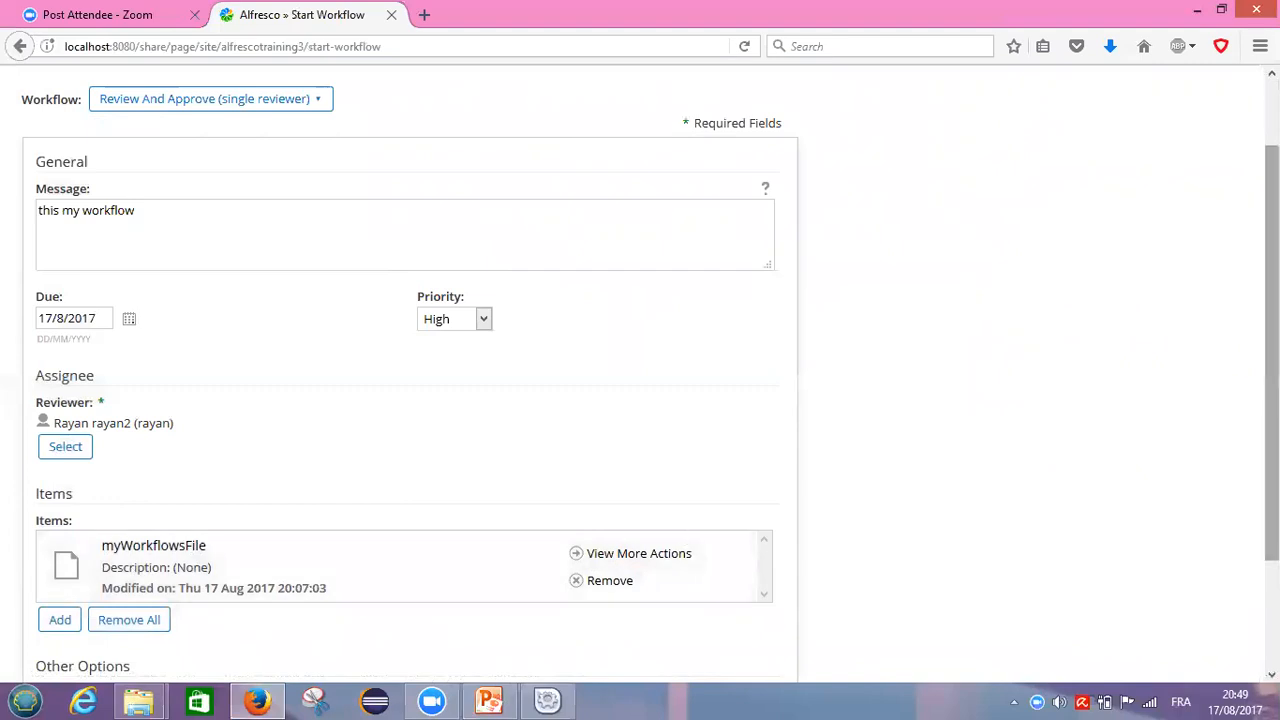
Step: Leave Send Email Notifications checked after toggling it off and on
scroll(1272, 400, "down", 2)
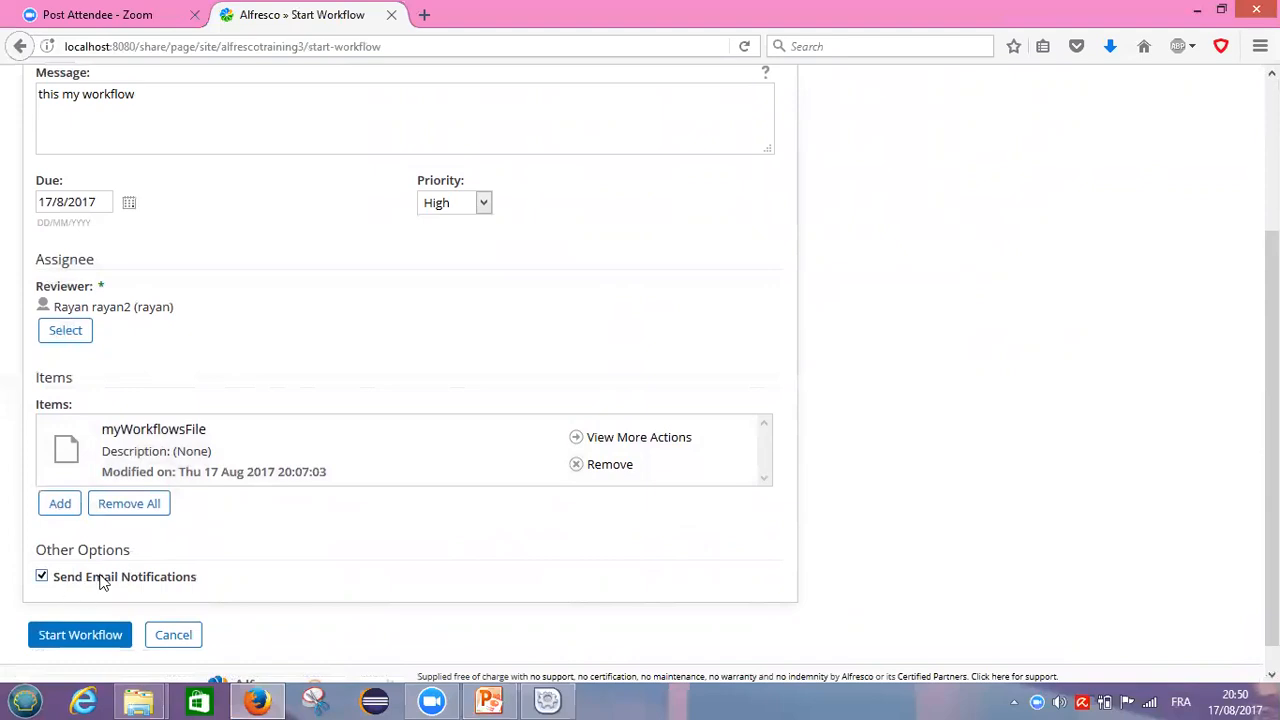
left_click(41, 578)
left_click(41, 578)
left_click(41, 578)
left_click(41, 578)
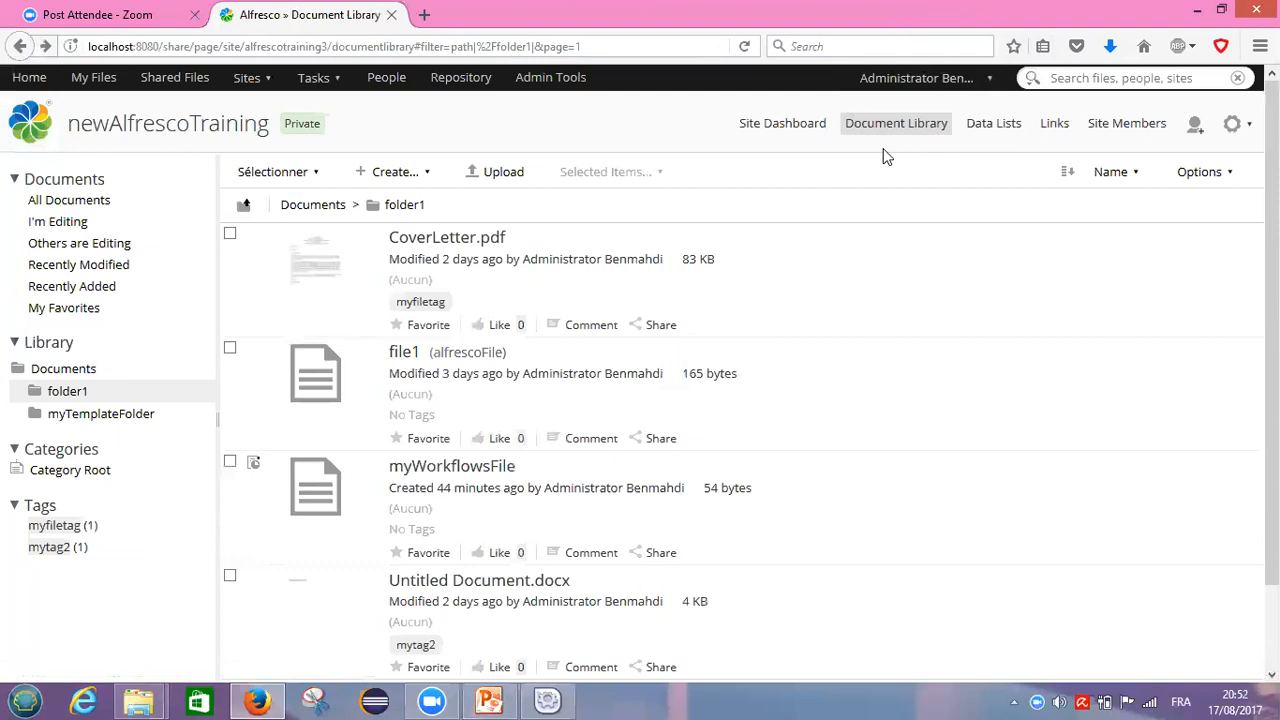
Step: Log the administrator out of Alfresco Share from the user menu
left_click(985, 78)
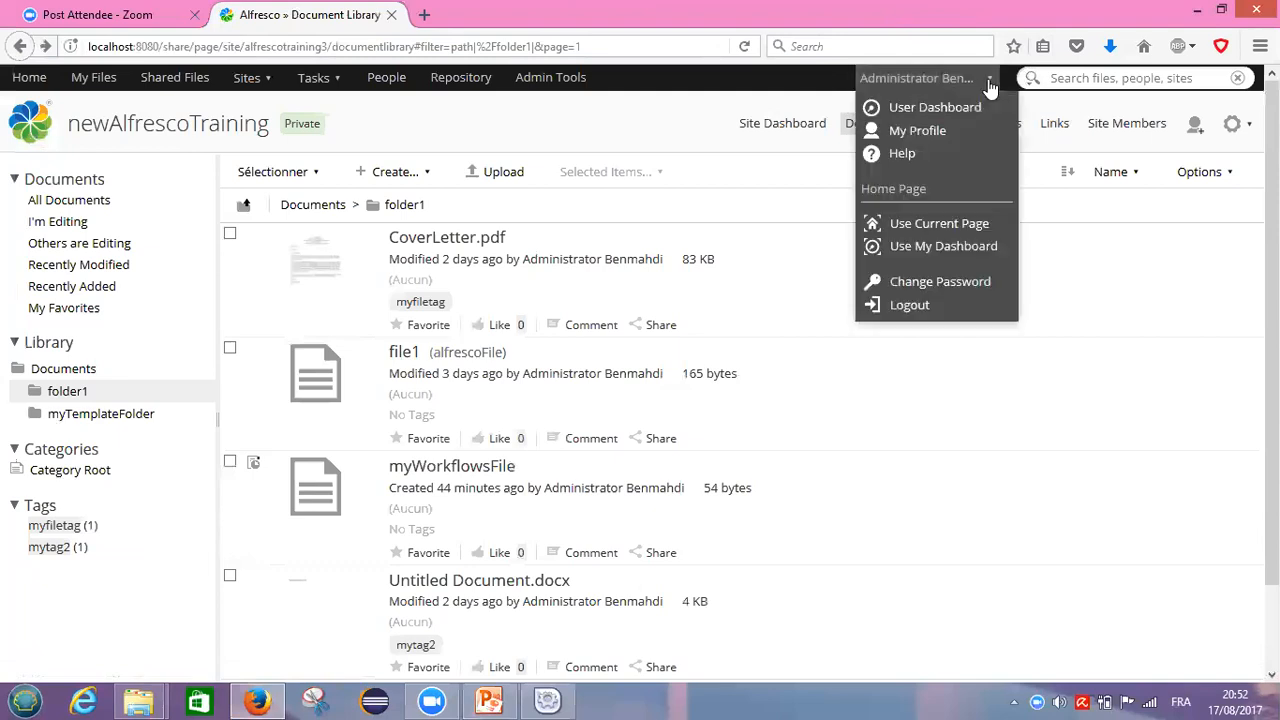
left_click(935, 308)
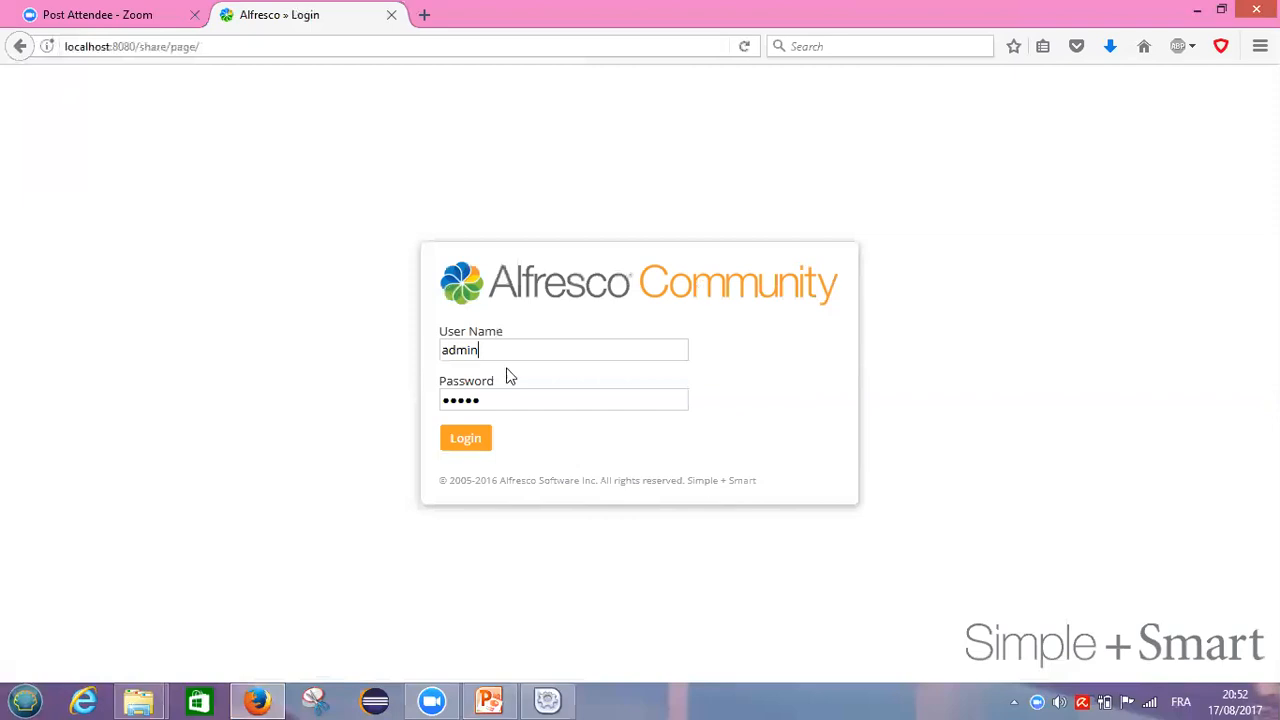
Step: Replace the login details with the reviewer's user name and password and sign in
key("BackSpace")
key("BackSpace")
key("BackSpace")
key("BackSpace")
key("BackSpace")
type("rayan")
left_click(491, 400)
key("BackSpace")
key("BackSpace")
key("BackSpace")
key("BackSpace")
key("BackSpace")
left_click(455, 443)
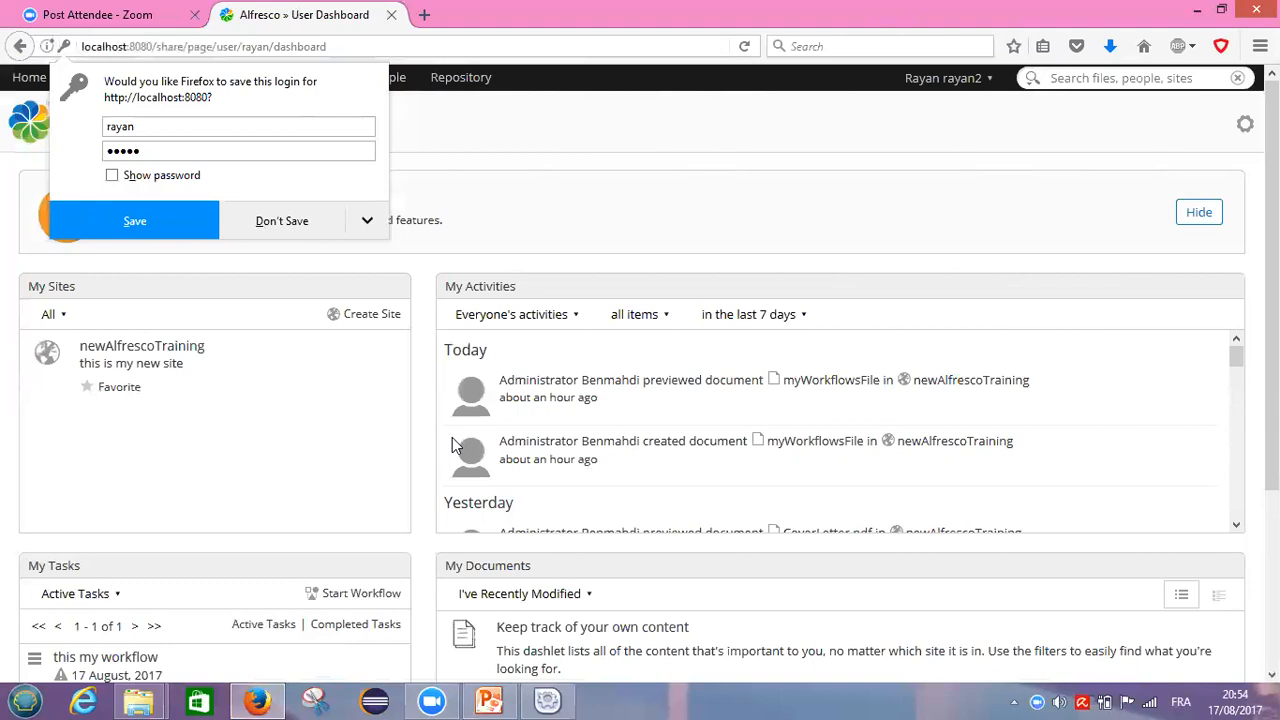
Step: Dismiss the browser's save-login prompt and return to the reviewer dashboard's My Tasks list
left_click(531, 216)
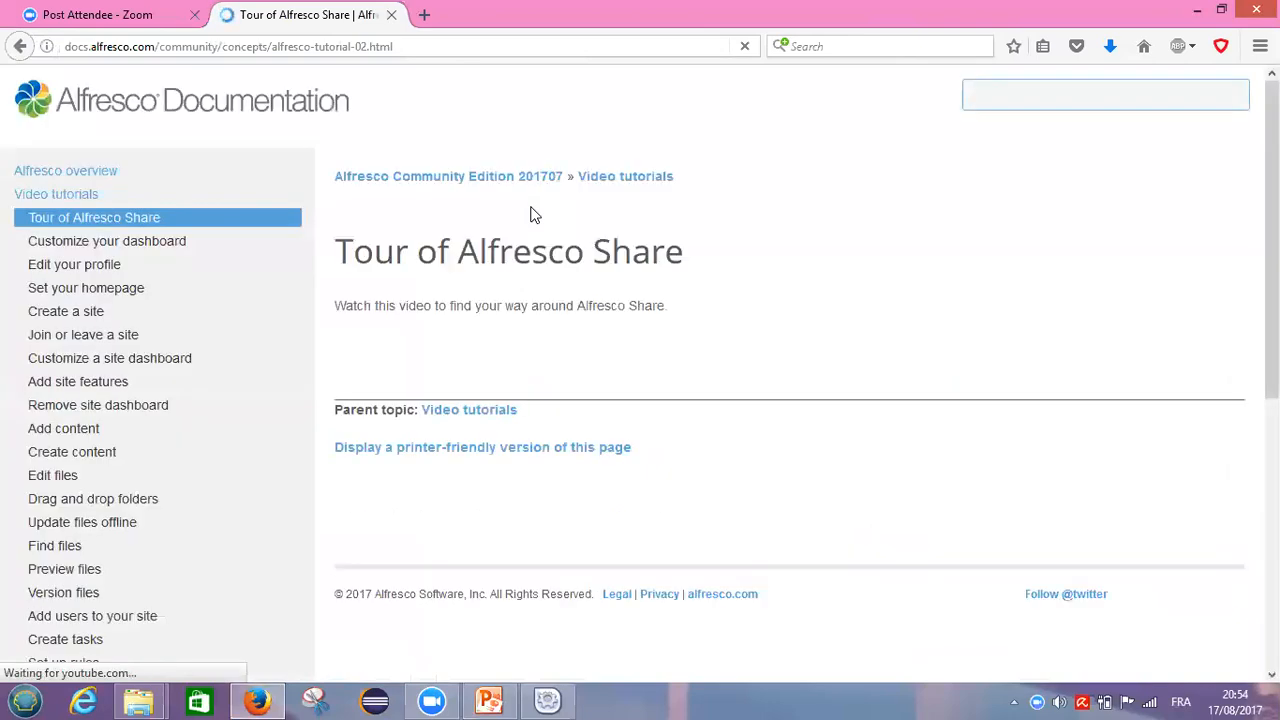
left_click(22, 46)
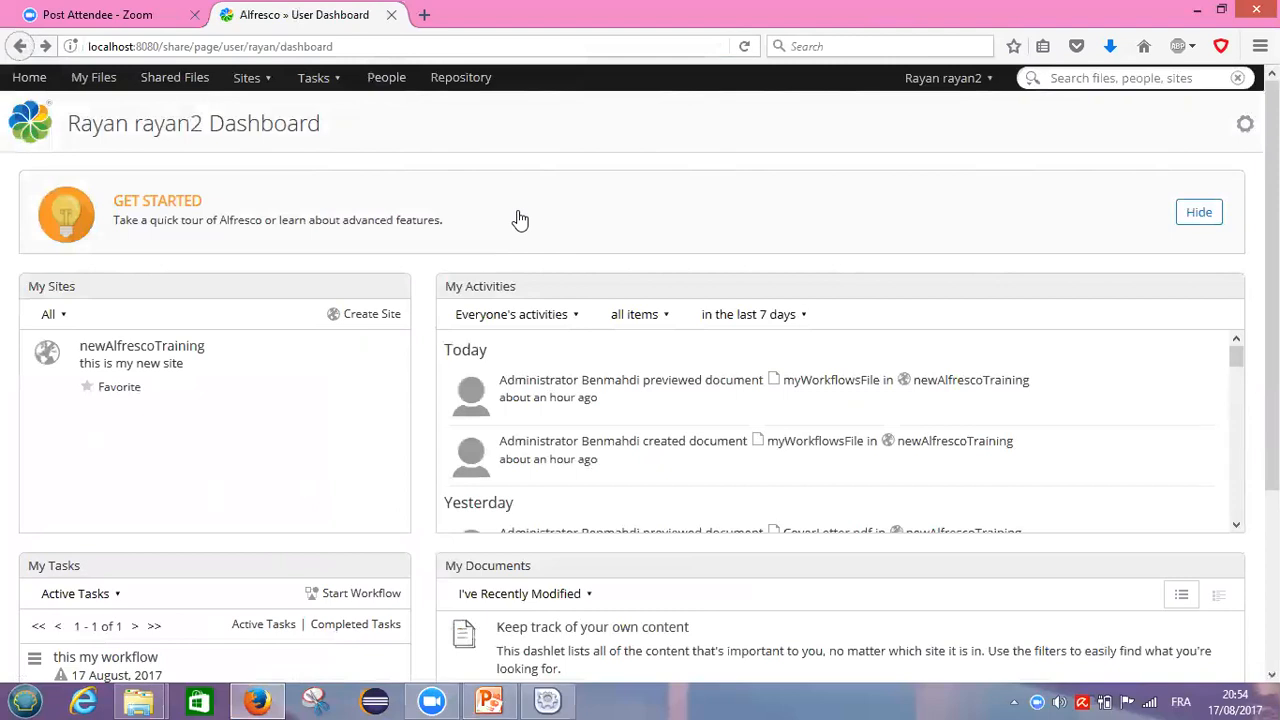
scroll(660, 304, "down", 3)
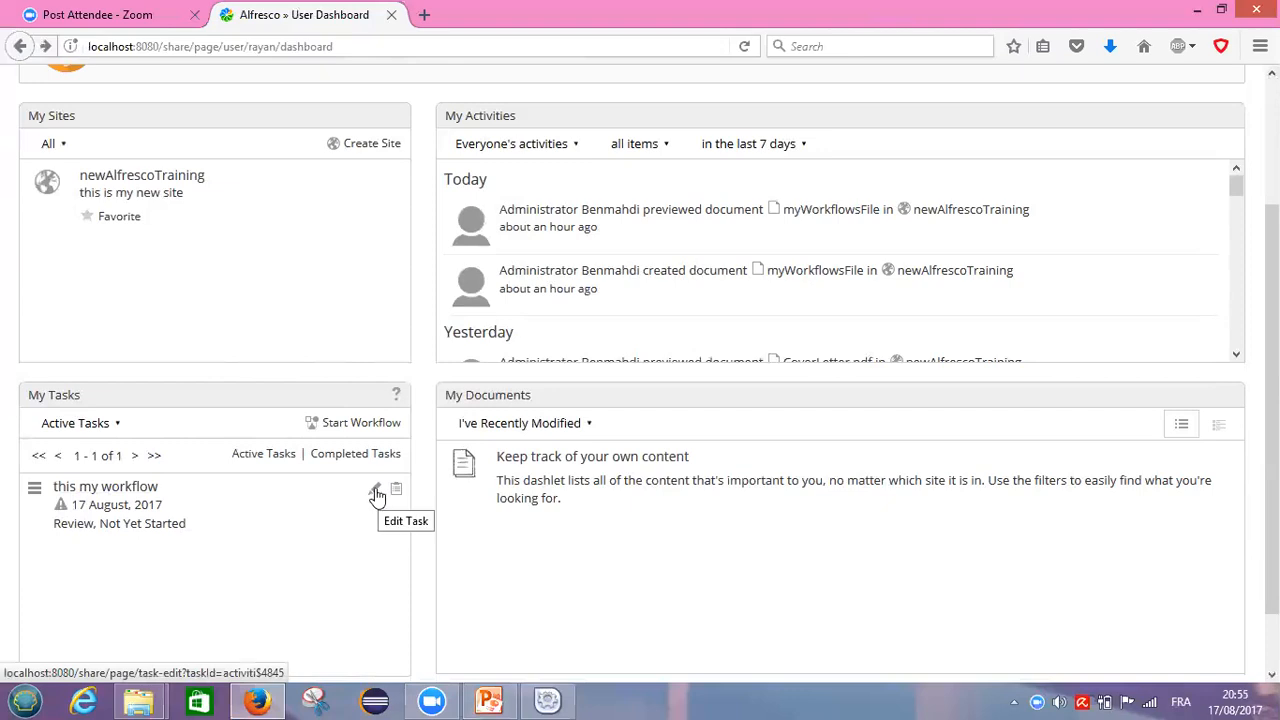
Step: Edit the 'this my workflow' task, set its status to Completed, and focus the Comment box
left_click(122, 490)
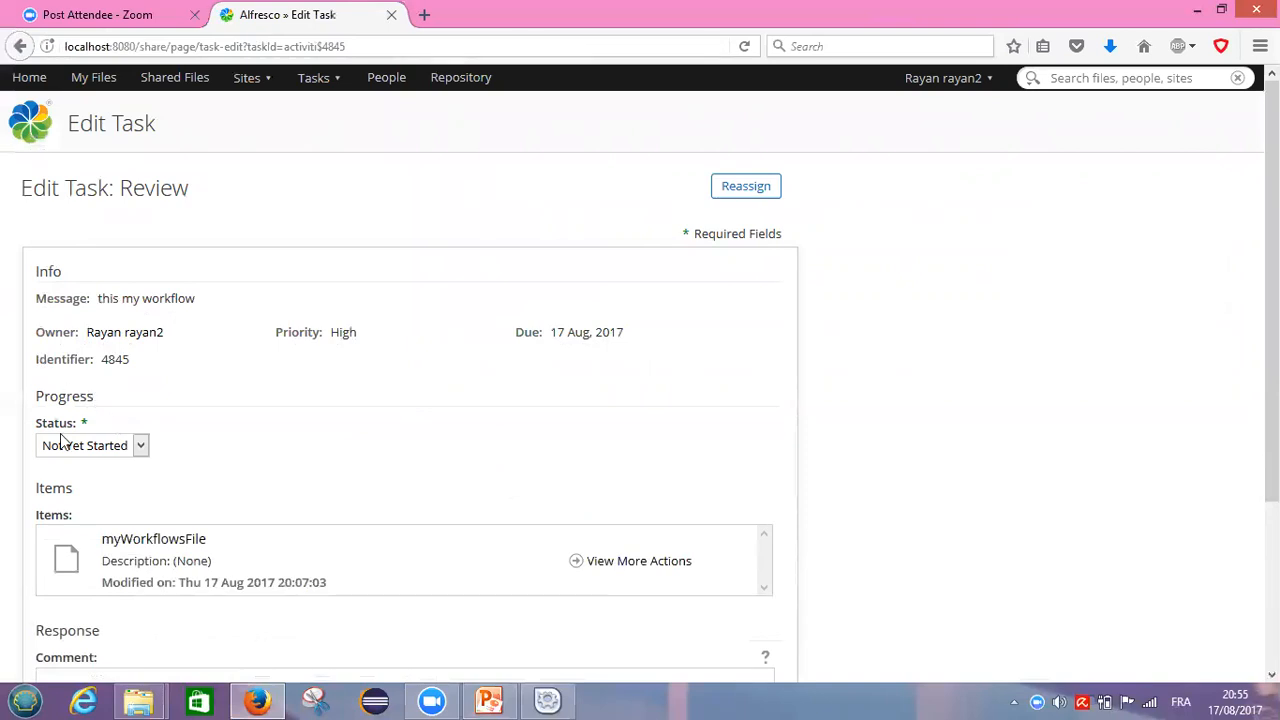
left_click(143, 449)
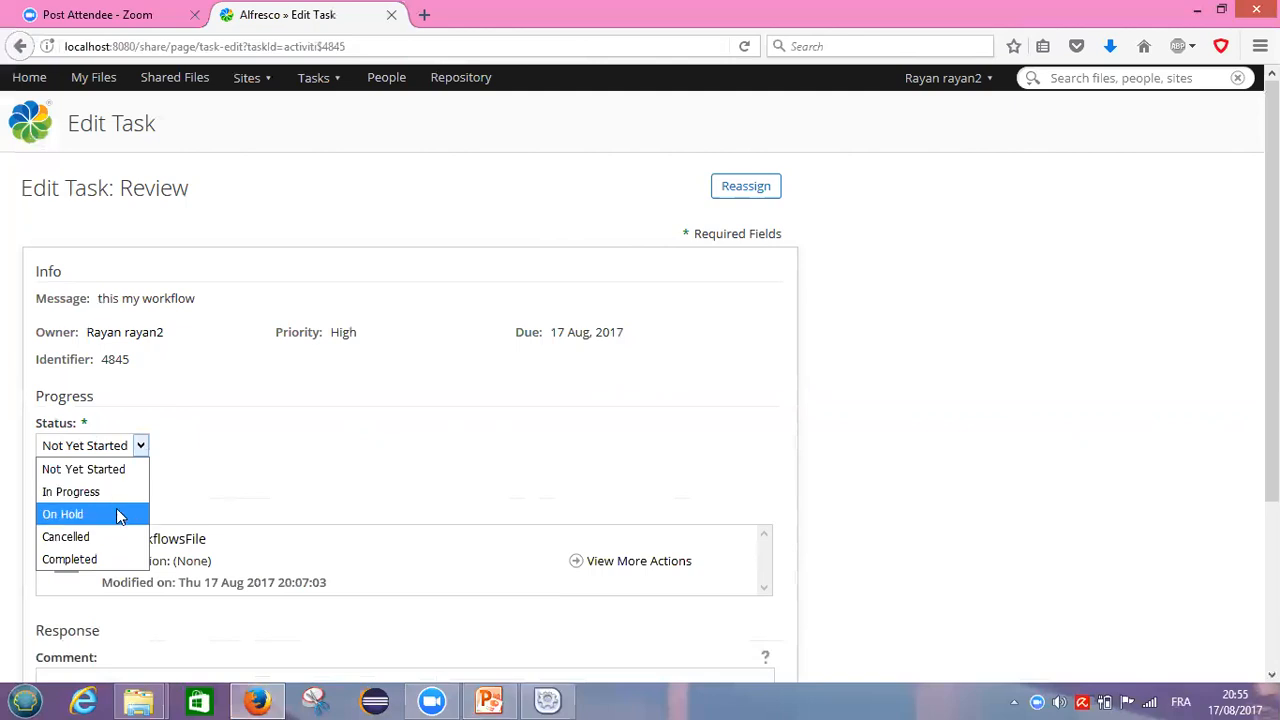
left_click(119, 563)
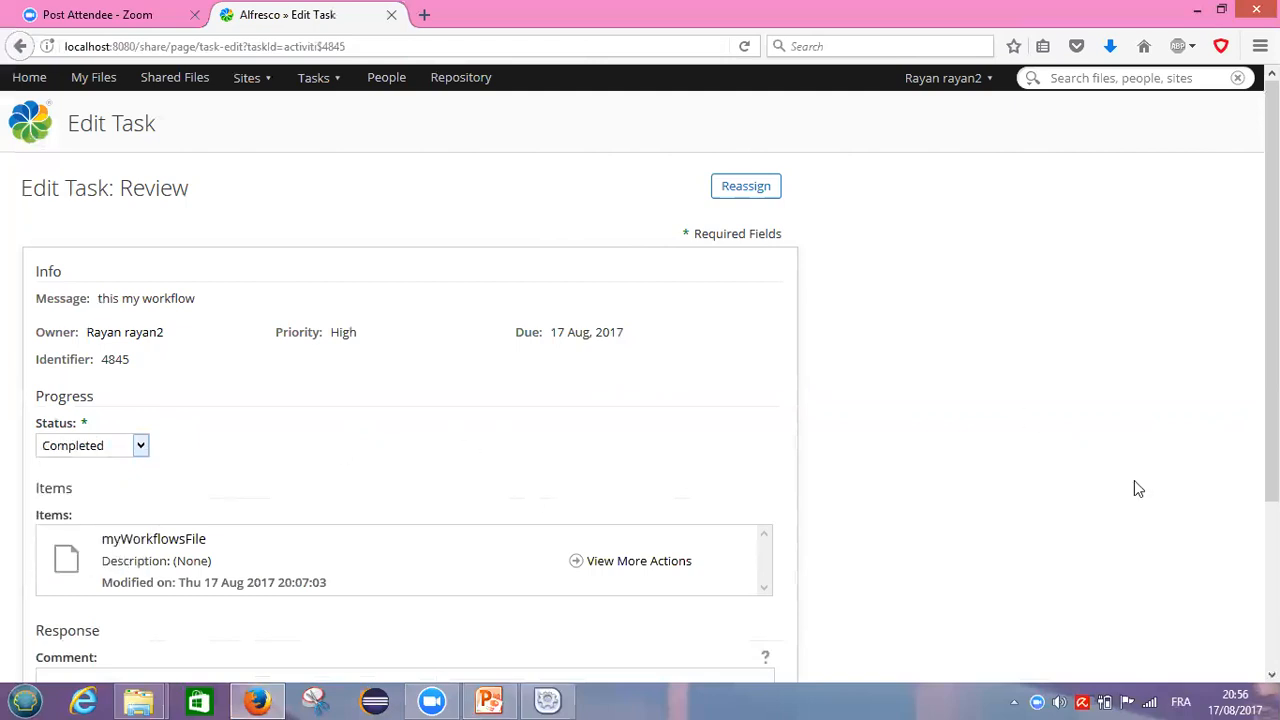
scroll(640, 366, "down", 2)
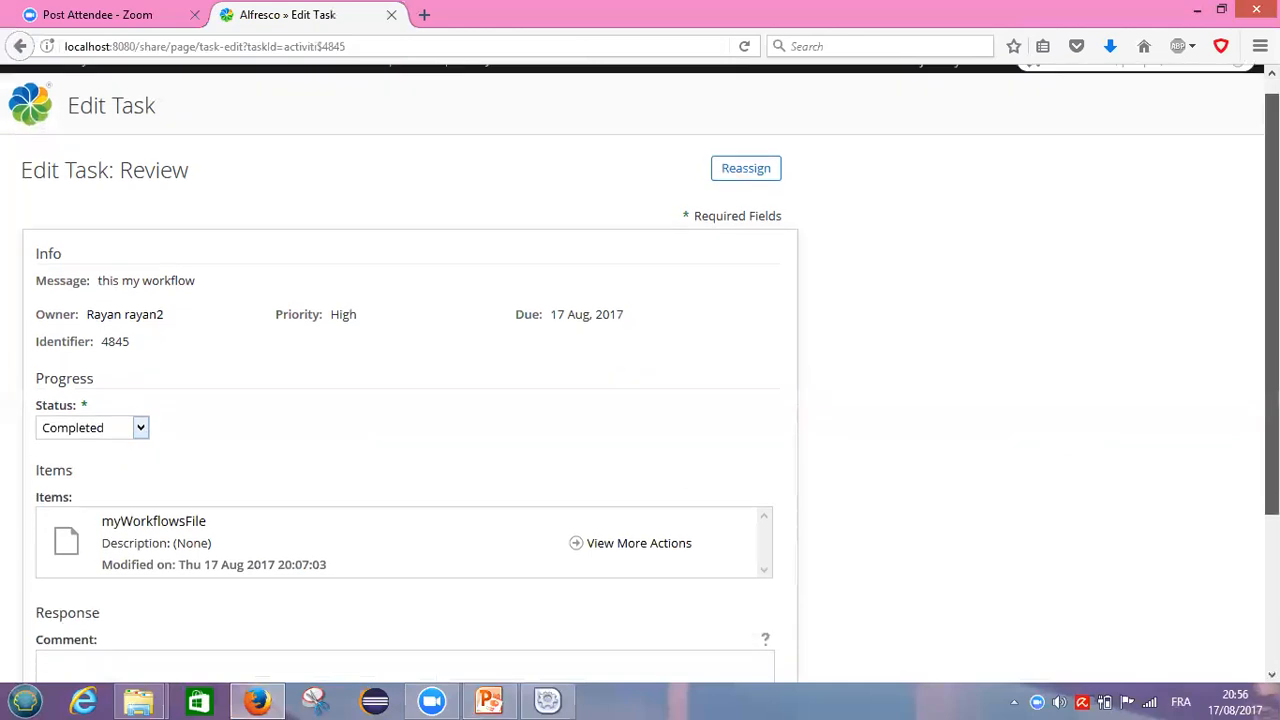
scroll(640, 366, "down", 1)
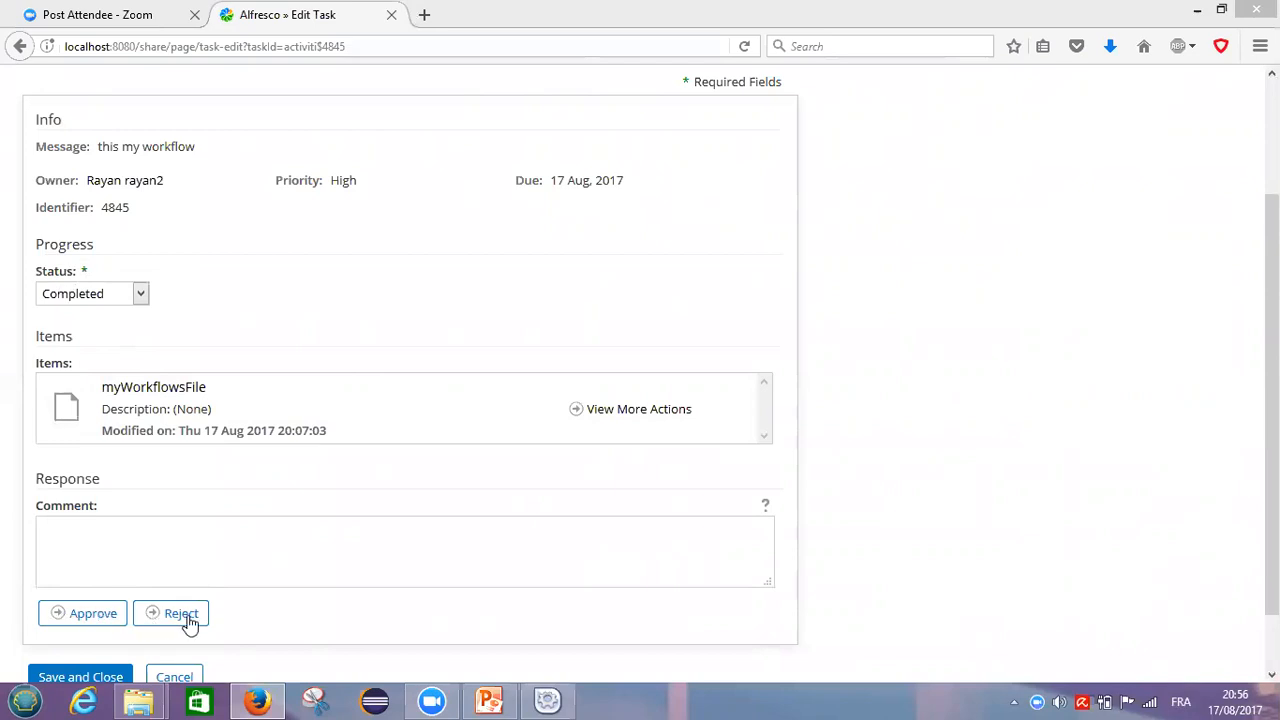
left_click(48, 535)
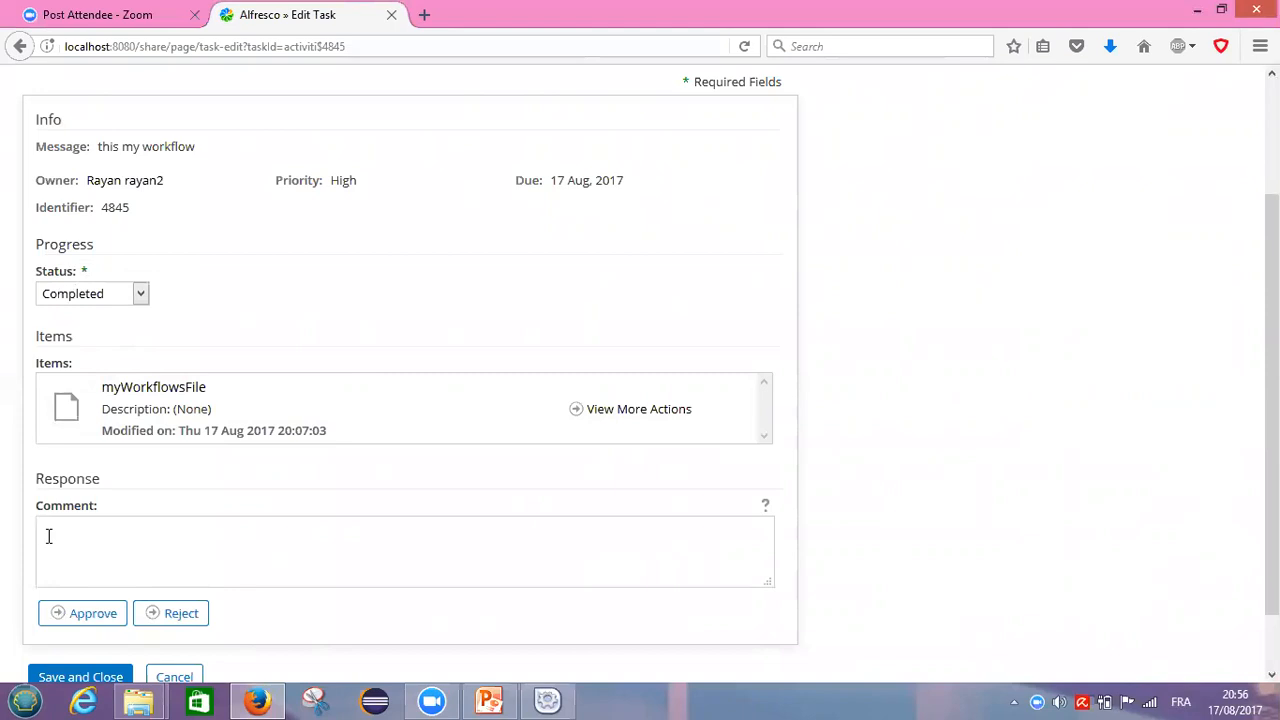
Step: Enter the comment 'this file is good writen', correcting typos along the way
type("this fin")
key("BackSpace")
type("le is good written")
key("Left")
key("Left")
key("BackSpace")
left_click(91, 618)
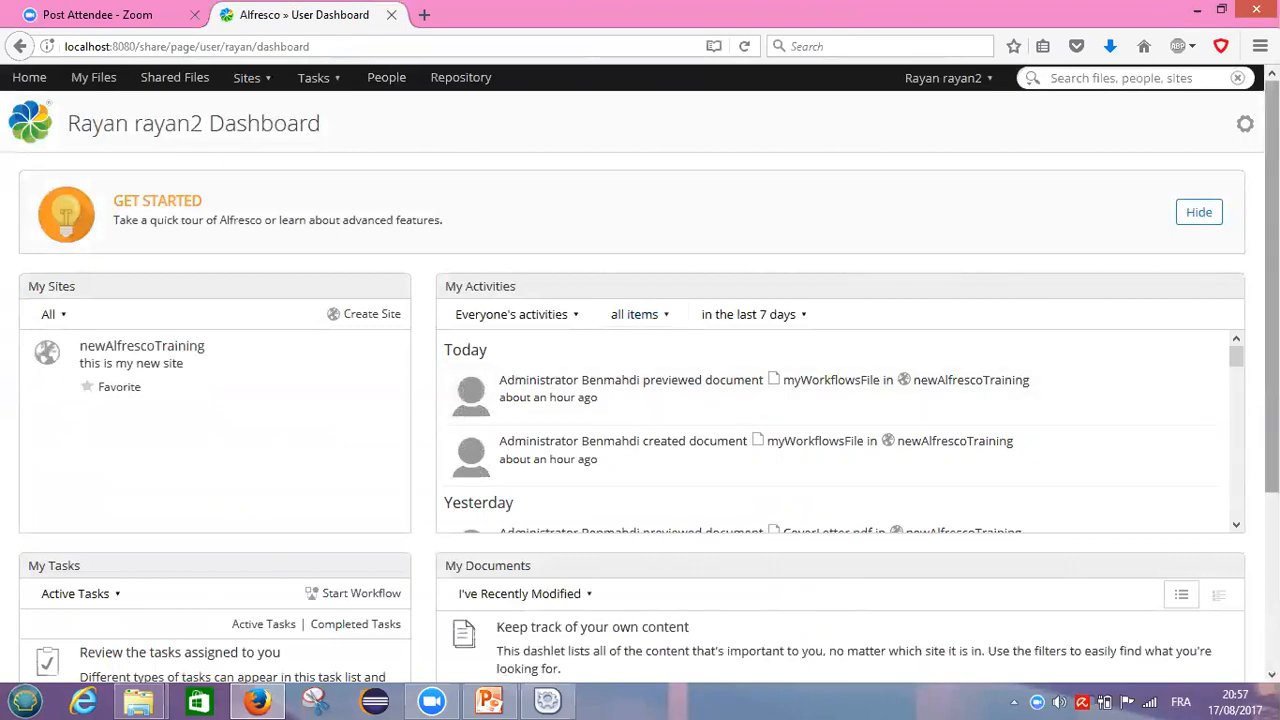
scroll(640, 368, "down", 2)
scroll(640, 368, "down", 1)
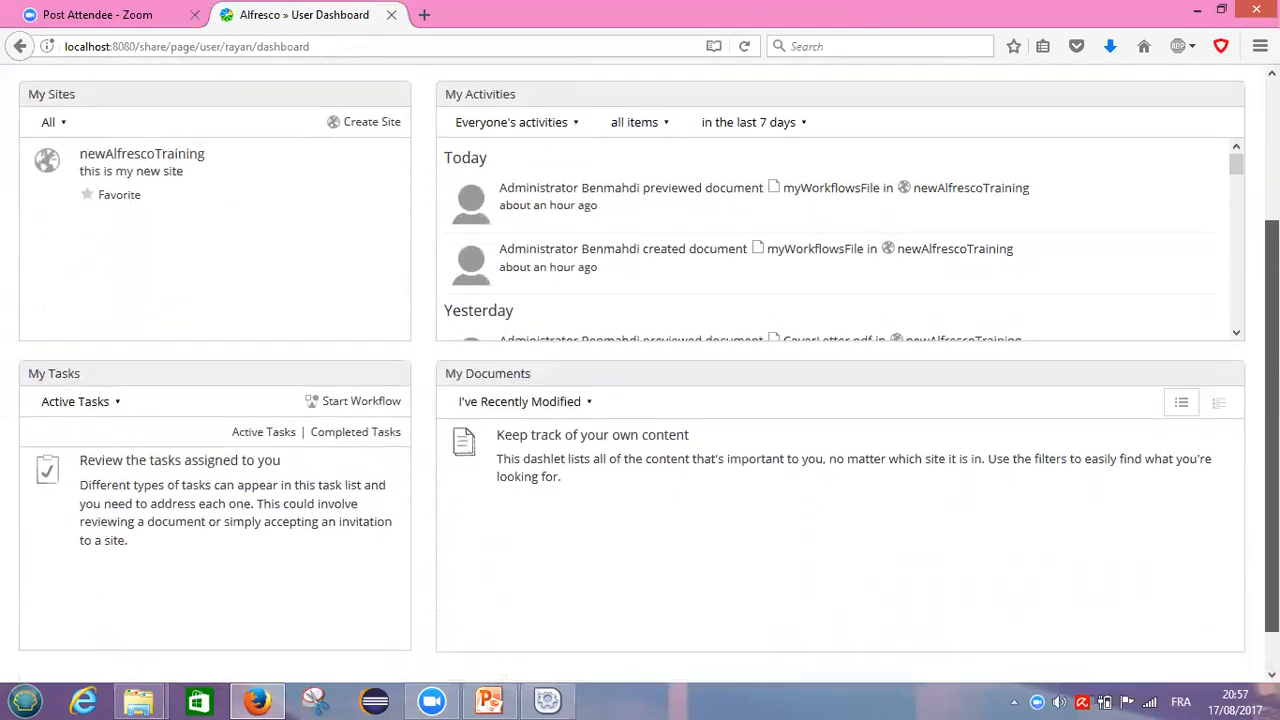
scroll(640, 368, "down", 1)
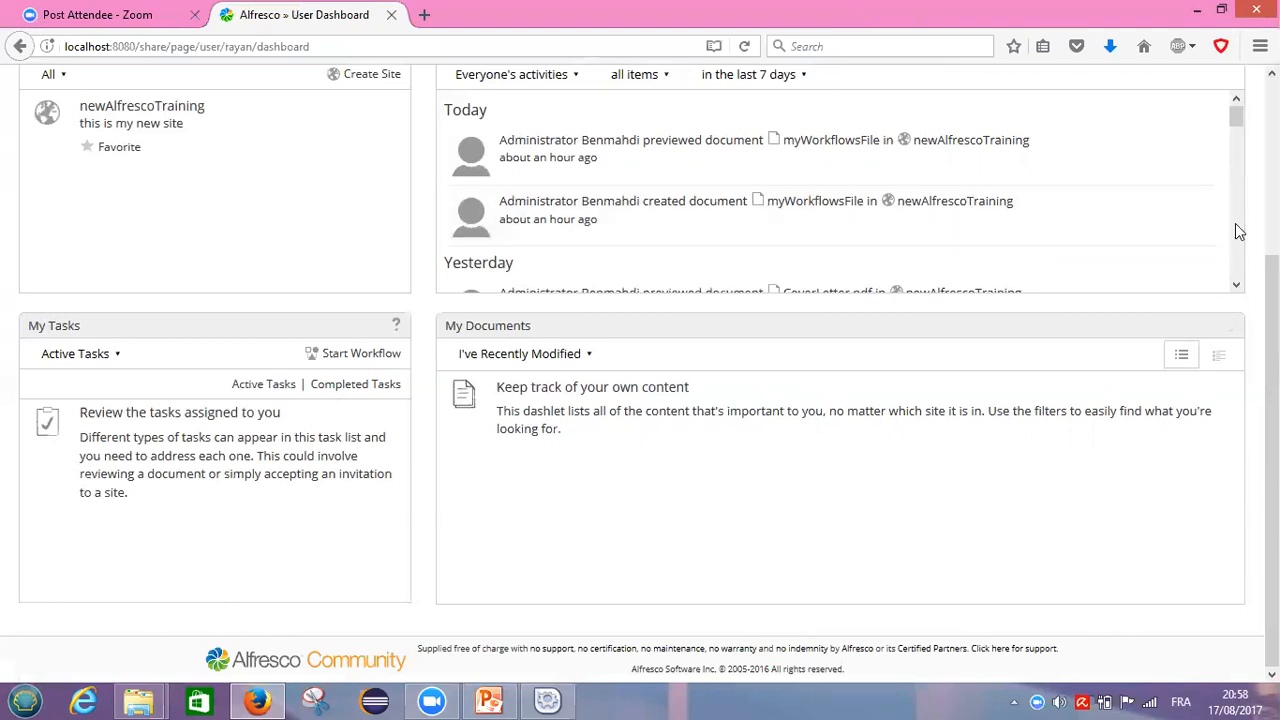
scroll(1271, 400, "up", 3)
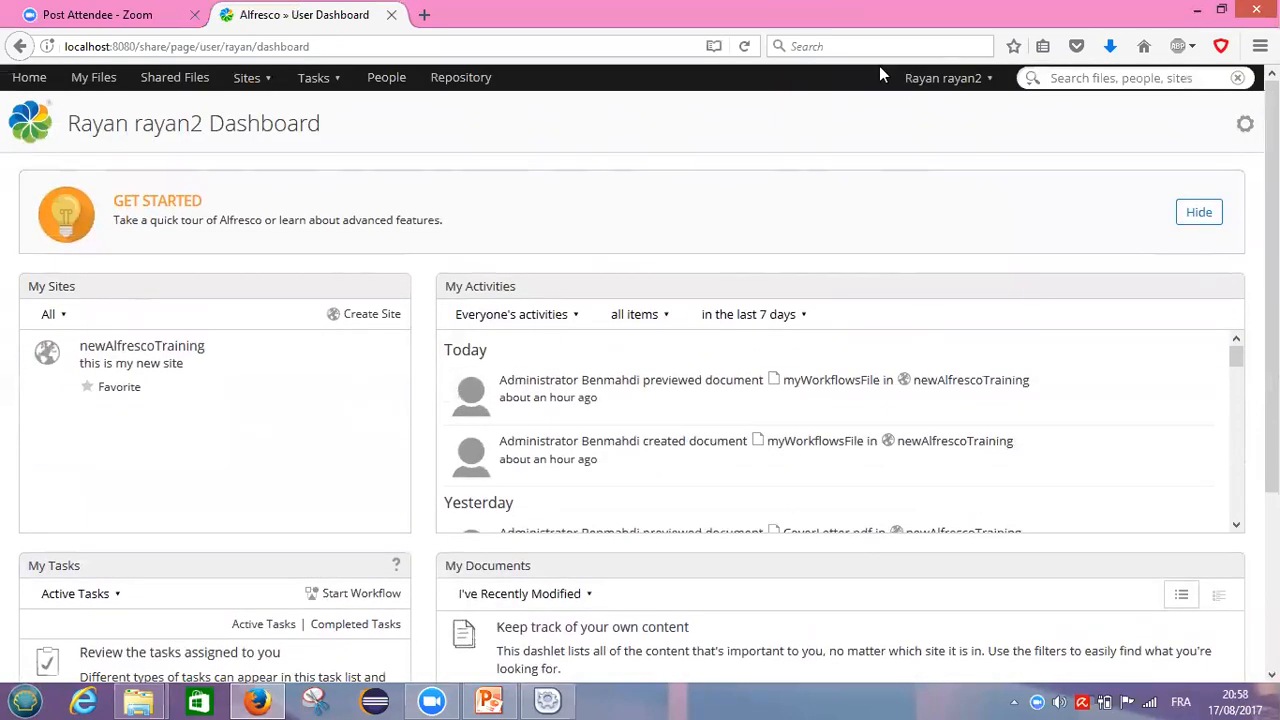
Step: Log the reviewer out and sign back in as the administrator
left_click(988, 79)
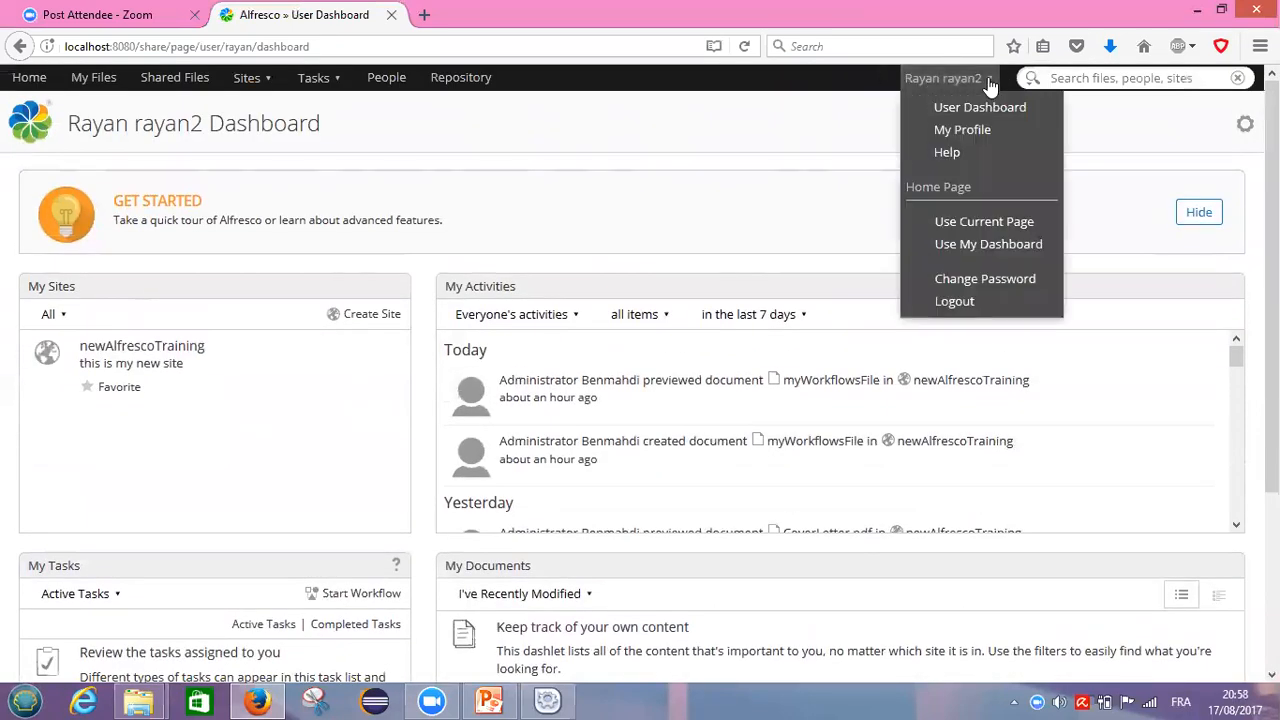
left_click(963, 302)
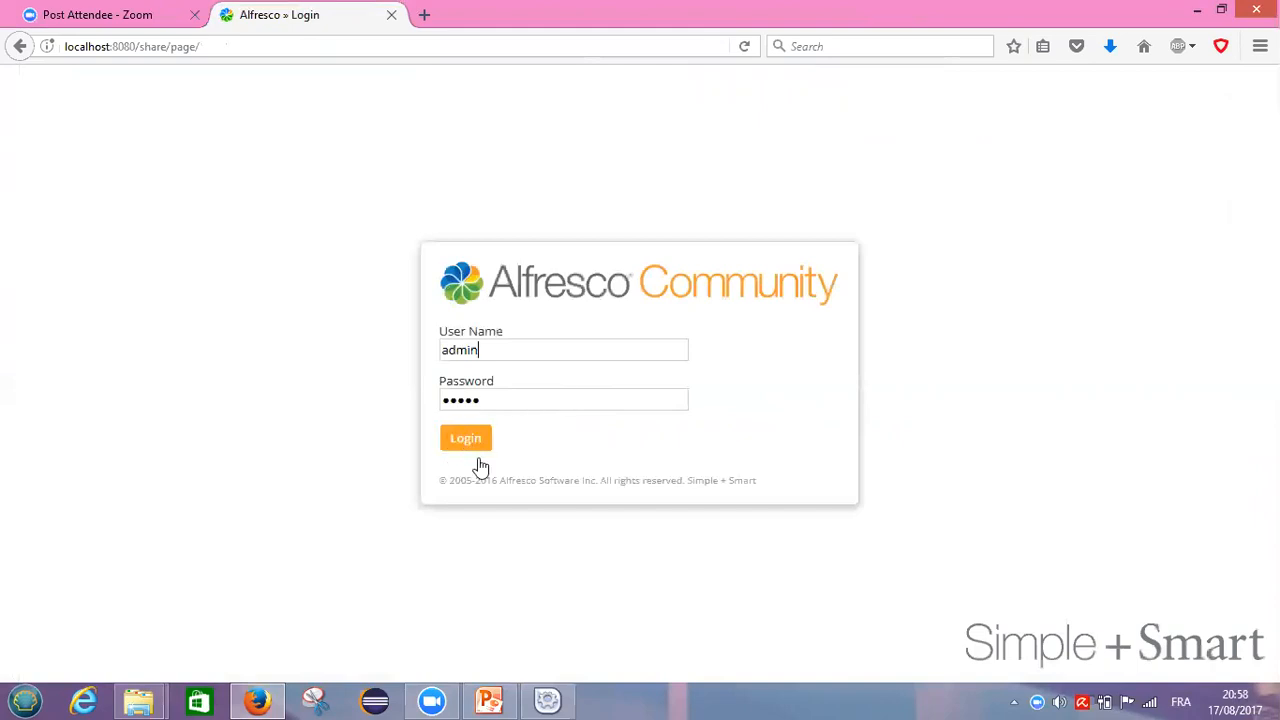
left_click(464, 446)
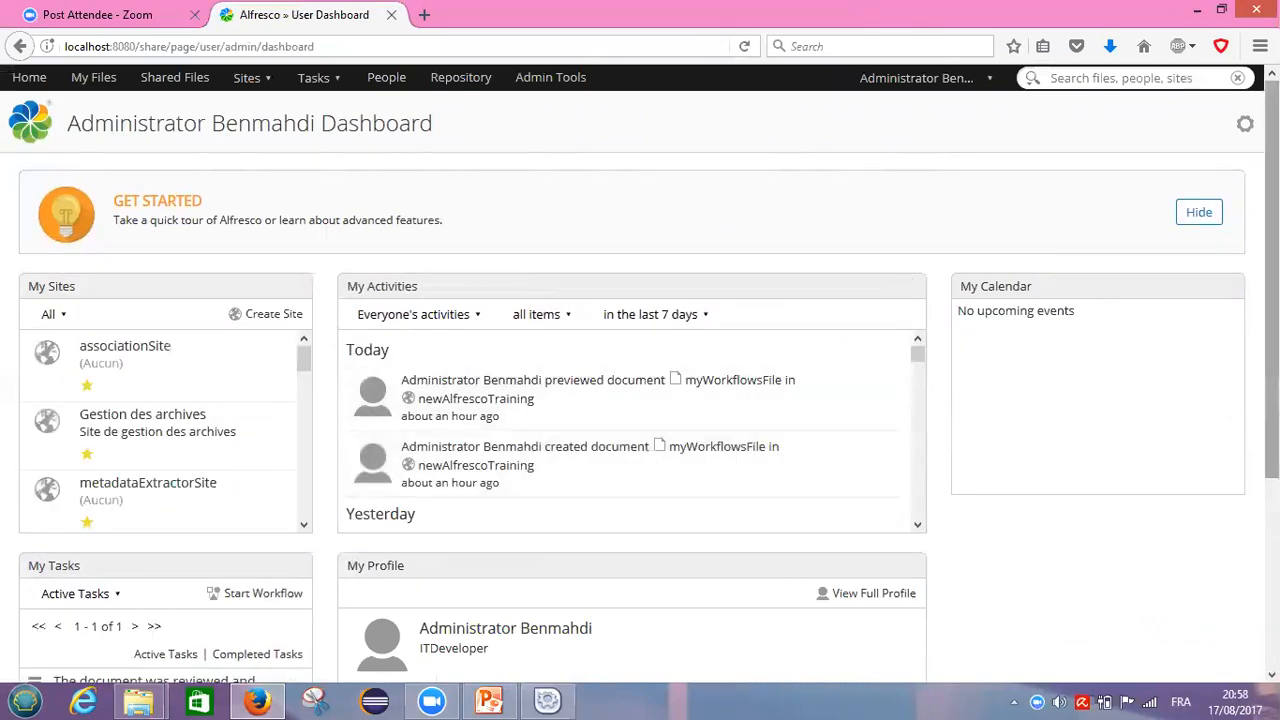
scroll(640, 360, "down", 3)
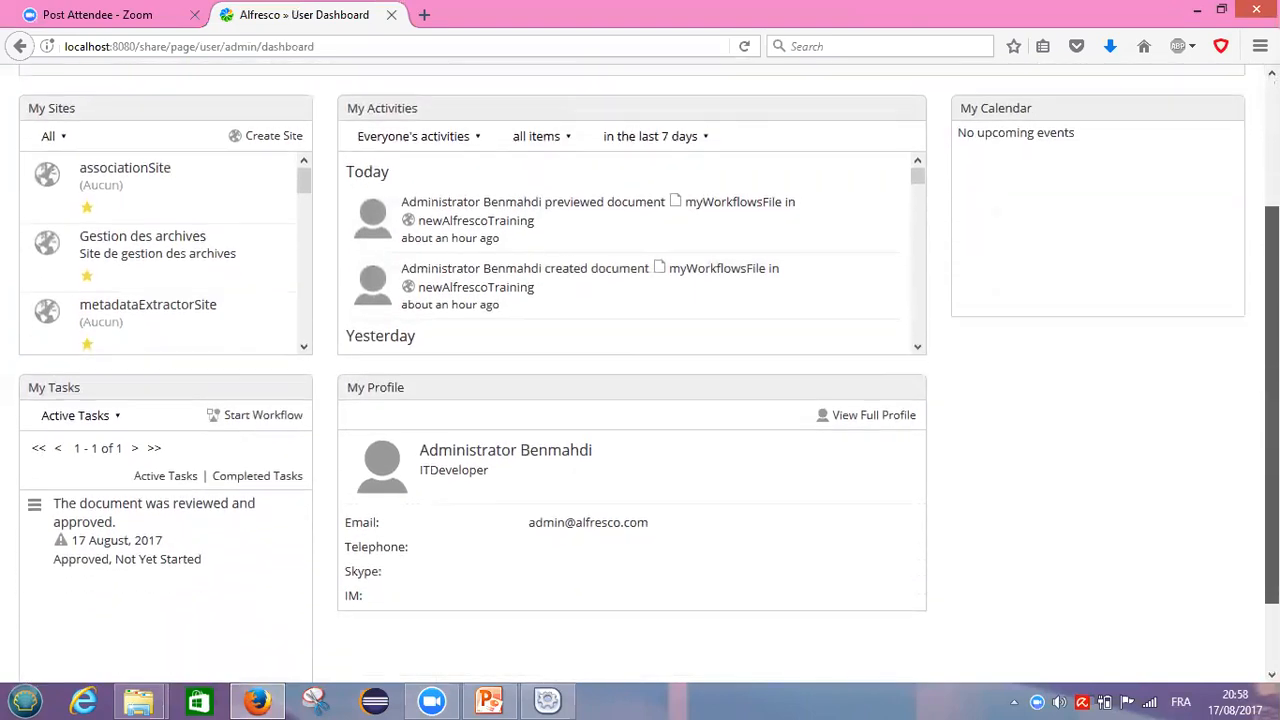
scroll(640, 360, "down", 1)
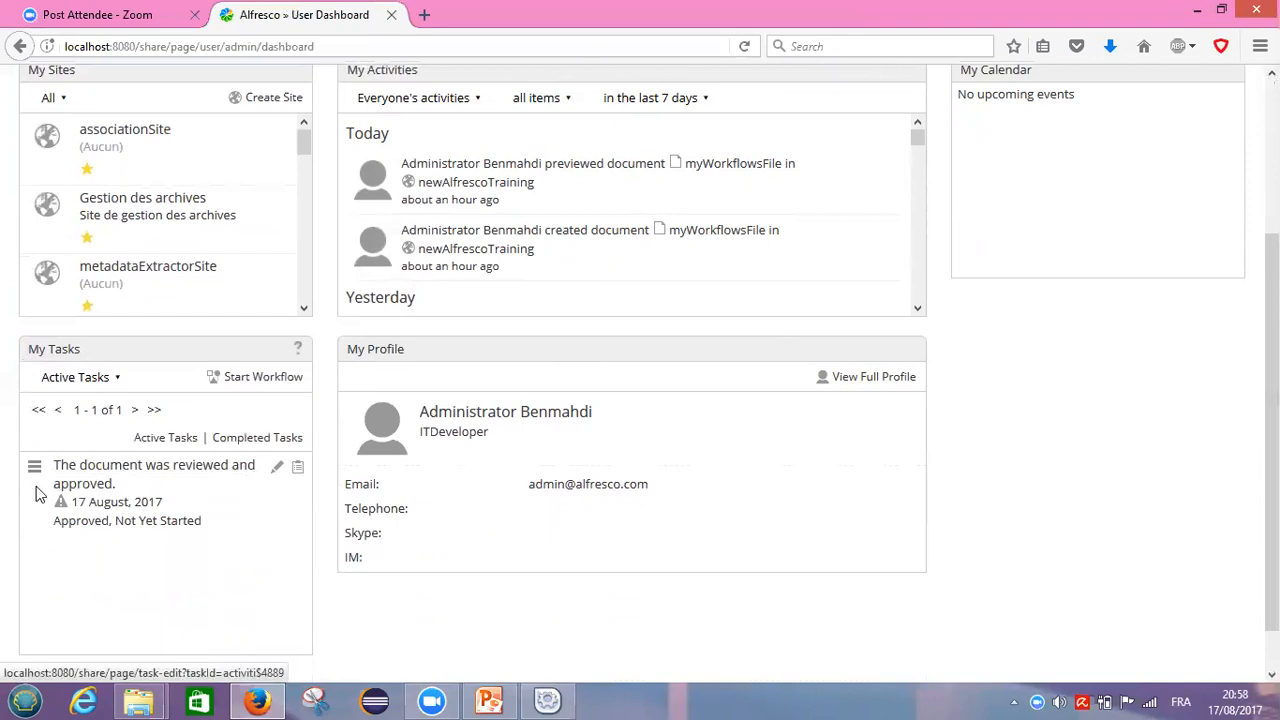
Step: Open the 'The document was reviewed and approved' task and its attached myWorkflowsFile item
left_click(123, 472)
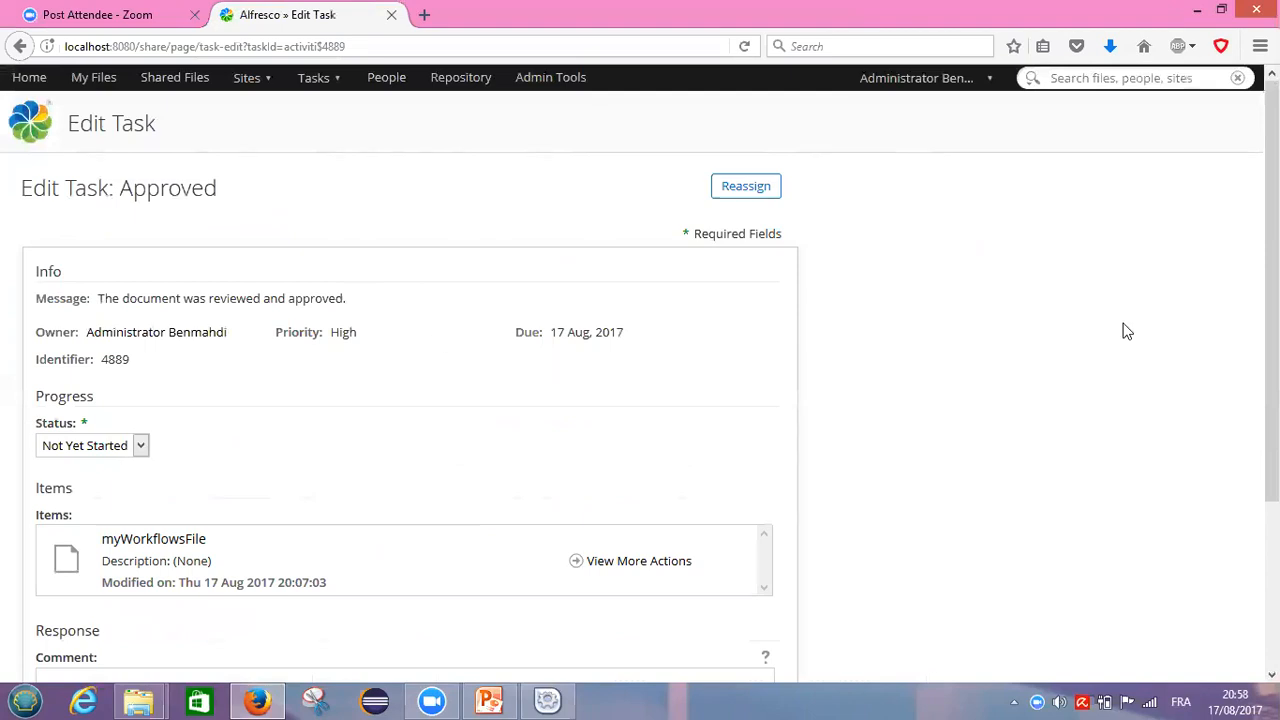
left_click_drag(1272, 290, 1272, 413)
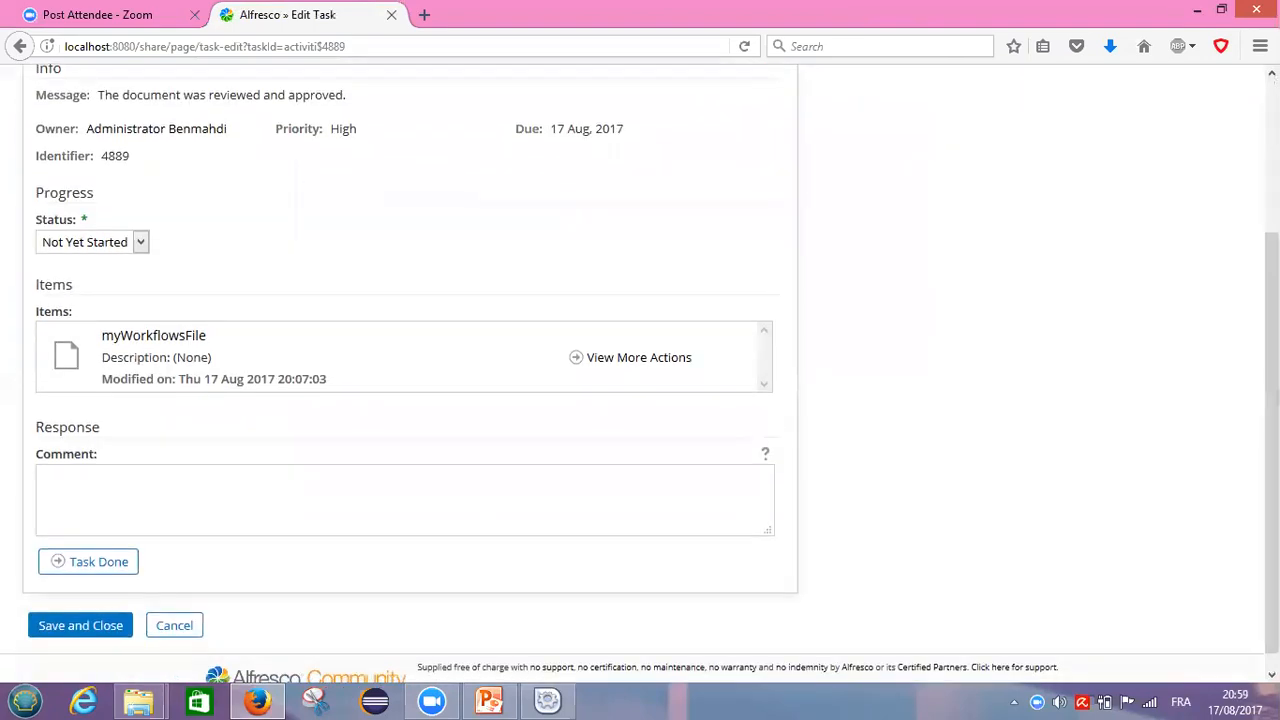
left_click(160, 342)
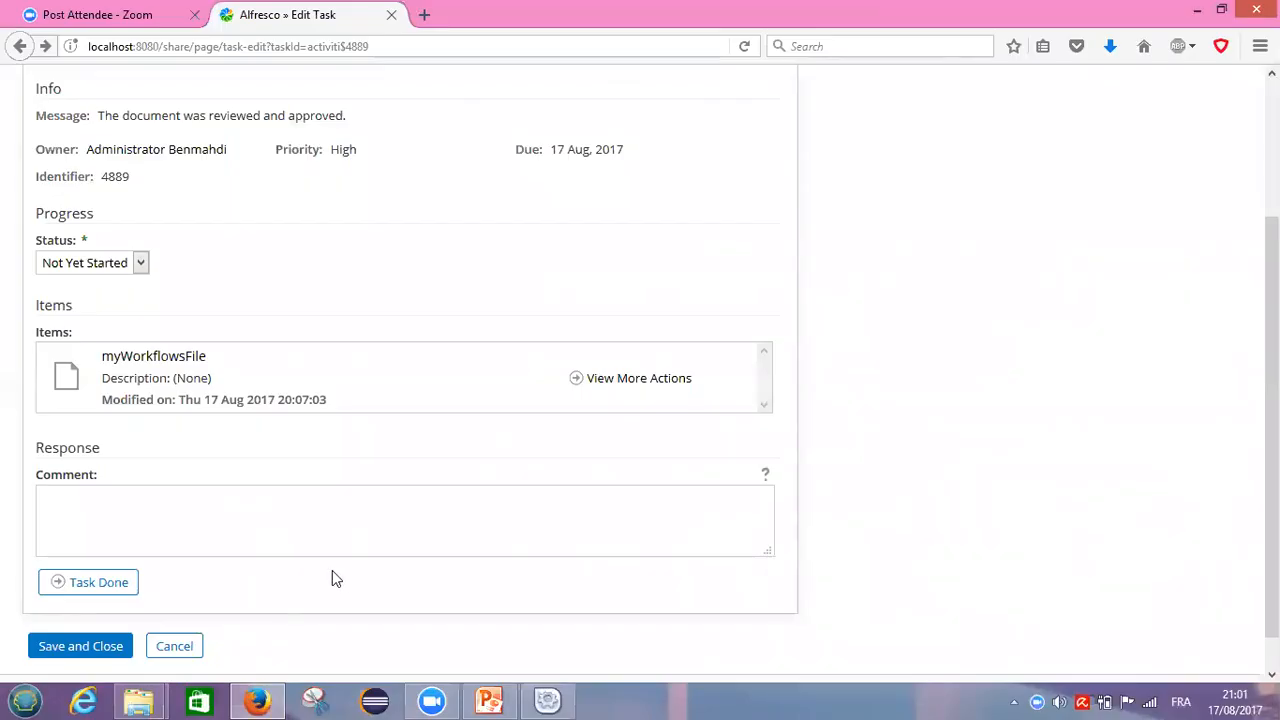
Step: Return to the admin dashboard, then show the final 'Thank you' slide 8 of AlfrescoEULesson1 in PowerPoint
left_click(19, 45)
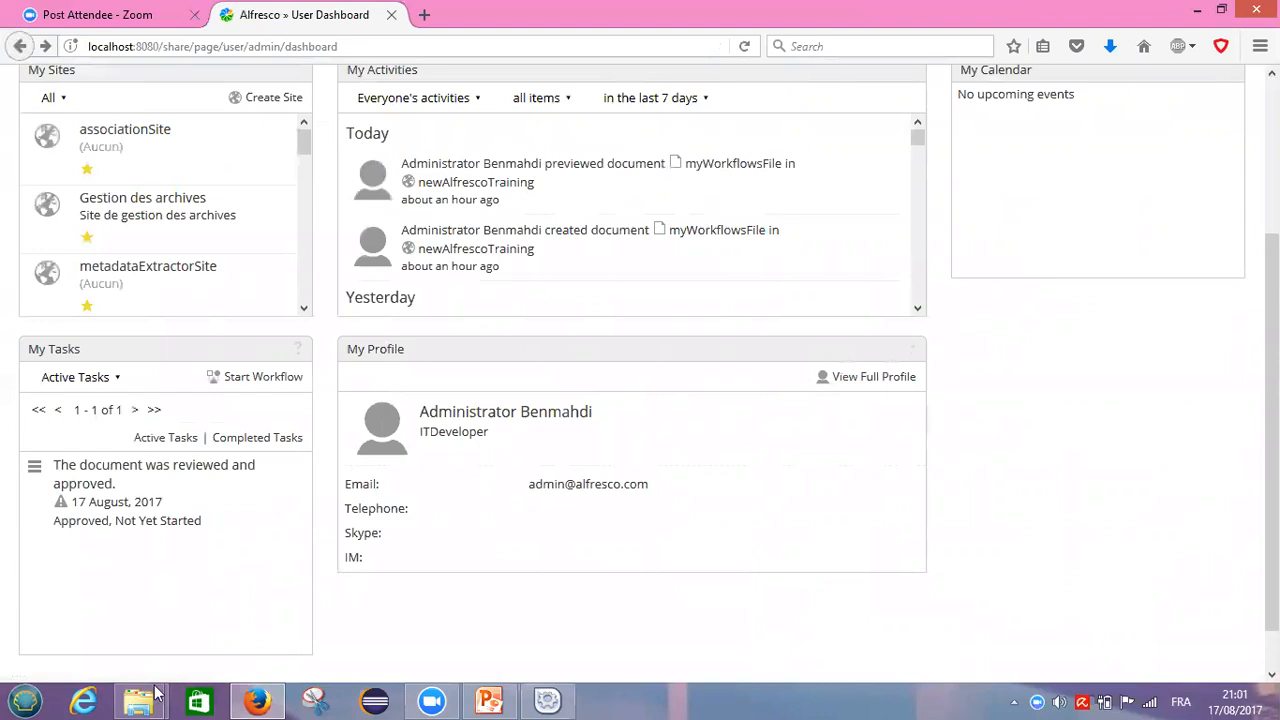
left_click(495, 700)
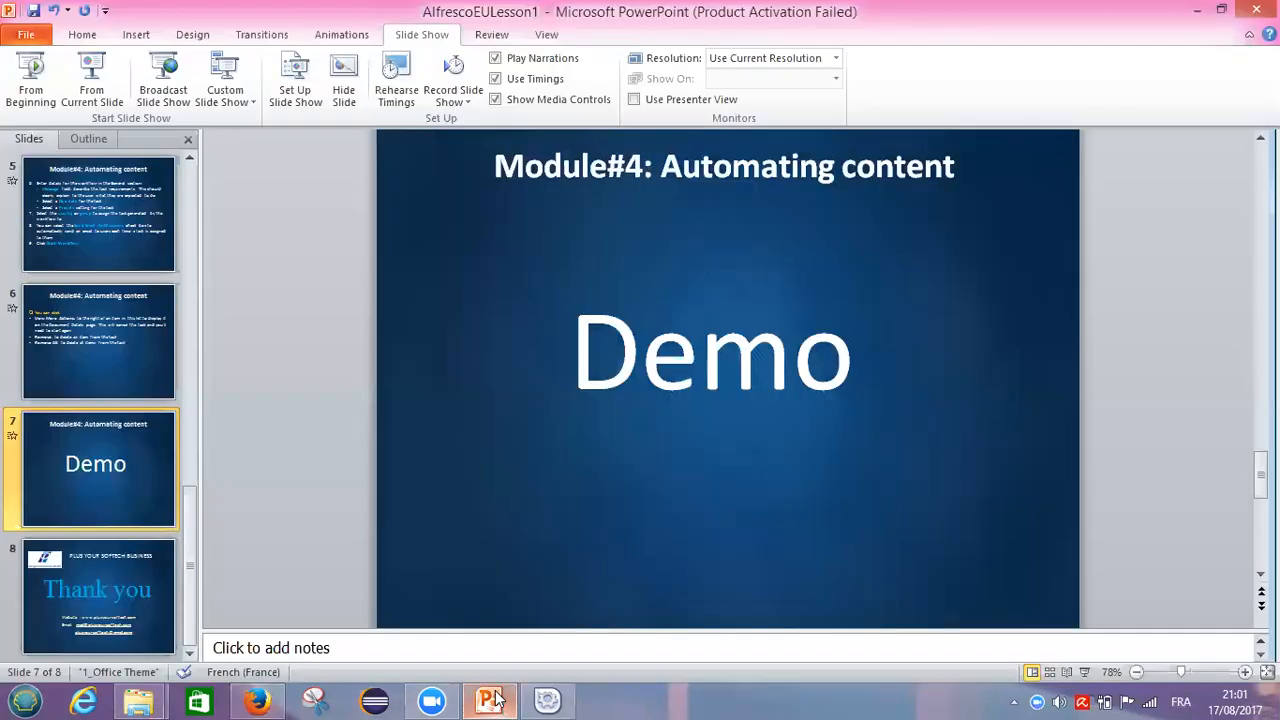
left_click(111, 610)
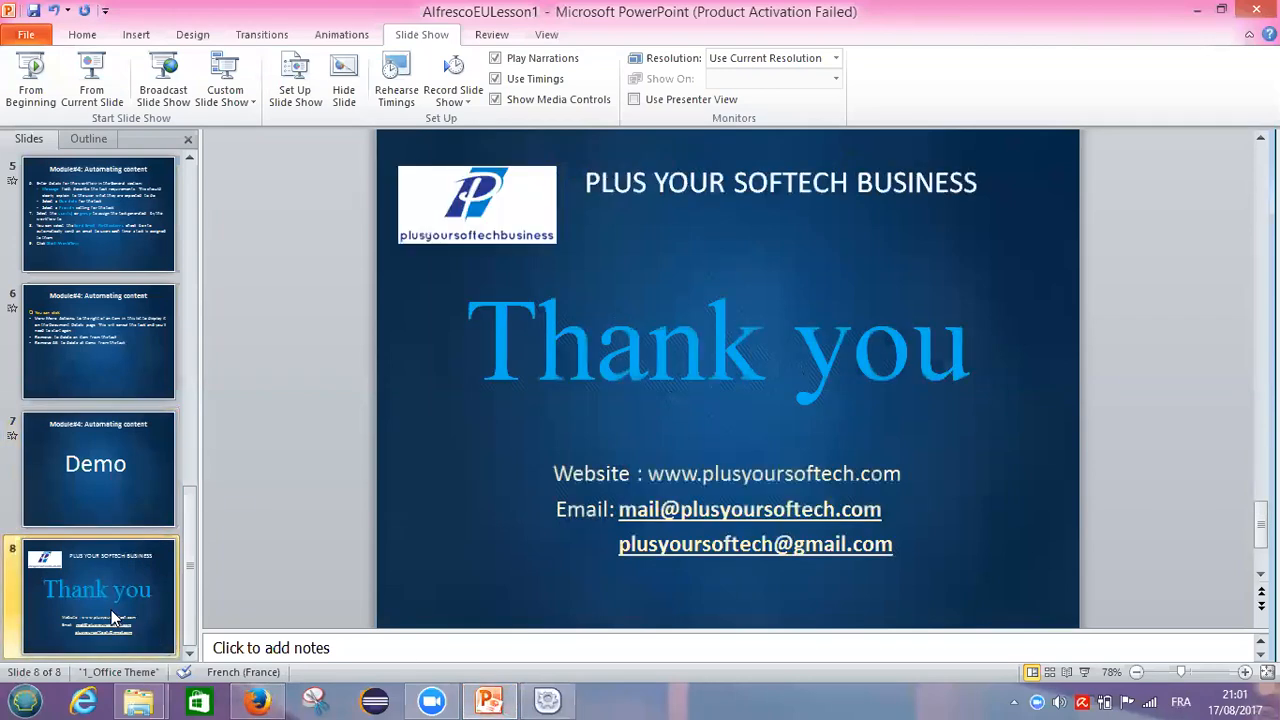